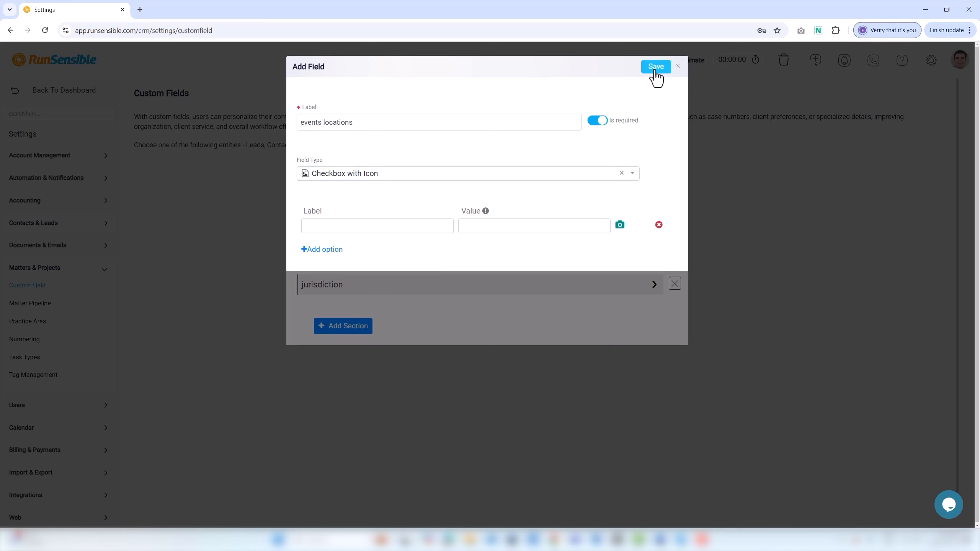
Close the unsaved custom field dialogs and open the Foreclosure and Mortgage Disputes matter to check its matter number.
click(678, 66)
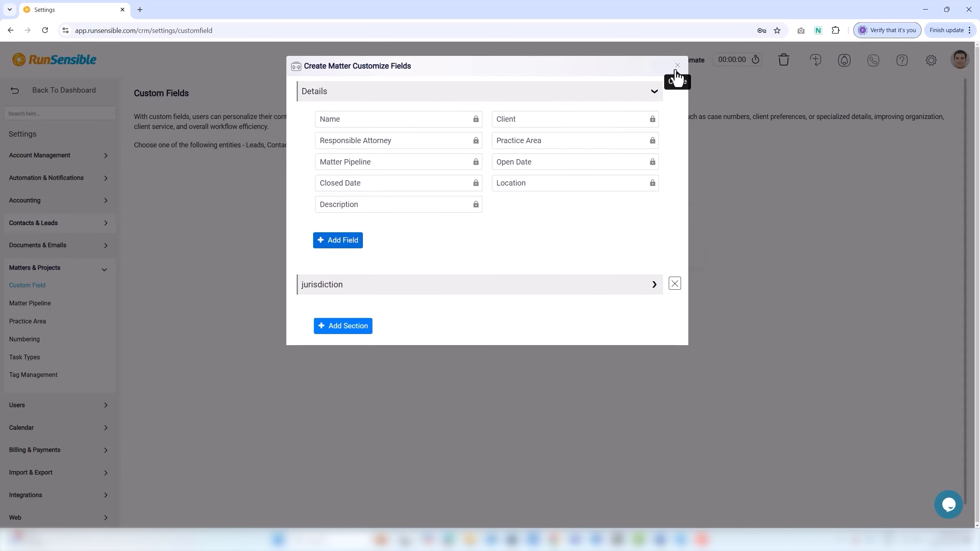
click(678, 67)
click(55, 93)
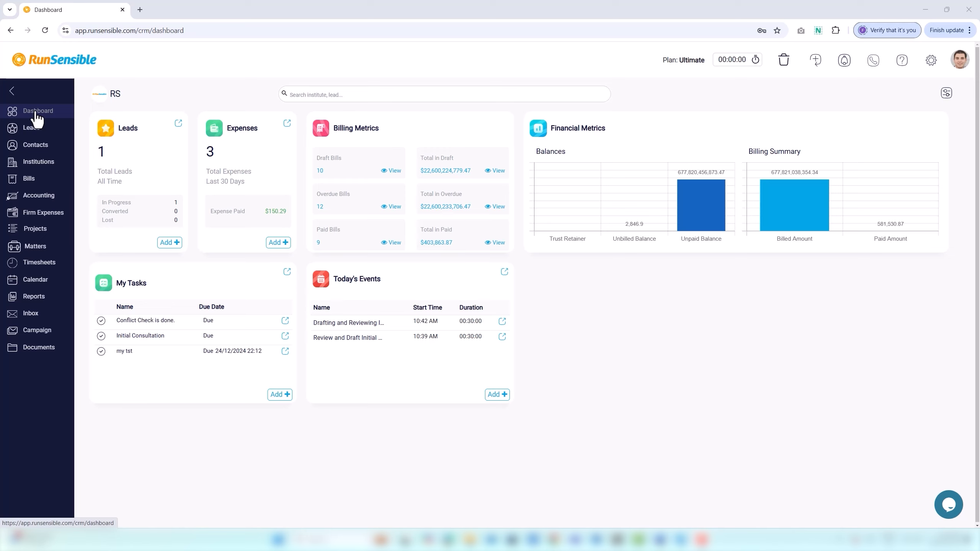
click(42, 249)
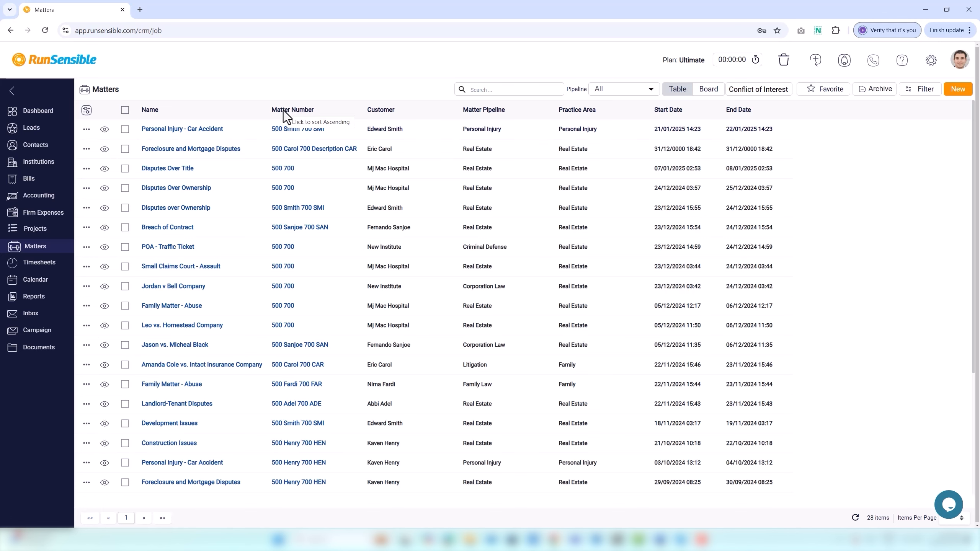
click(227, 149)
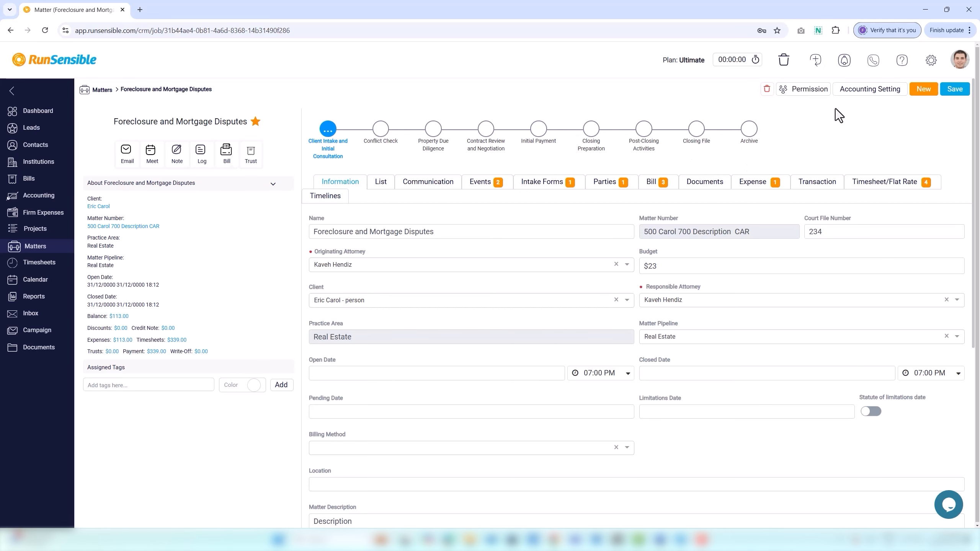
Open the matter numbering settings and choose the Standard numbering template.
click(930, 63)
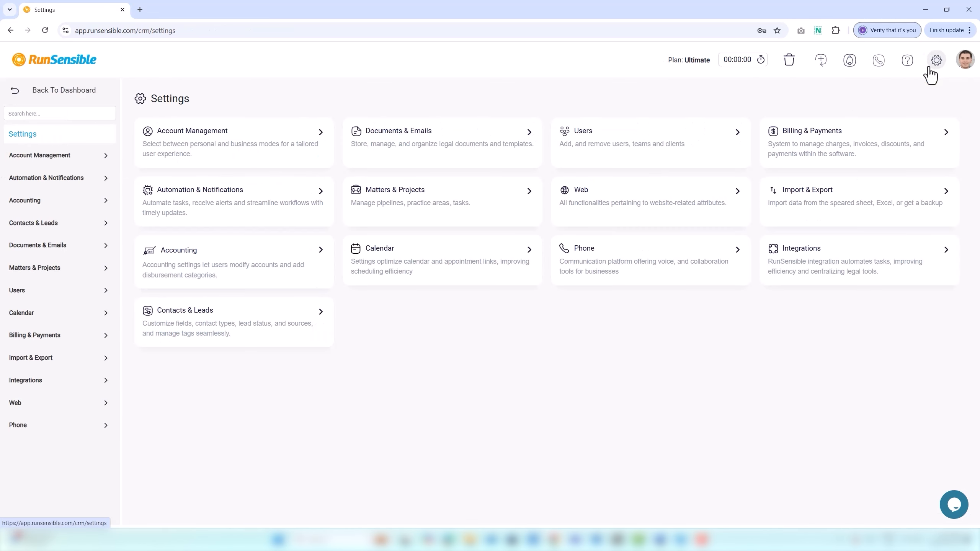
click(63, 275)
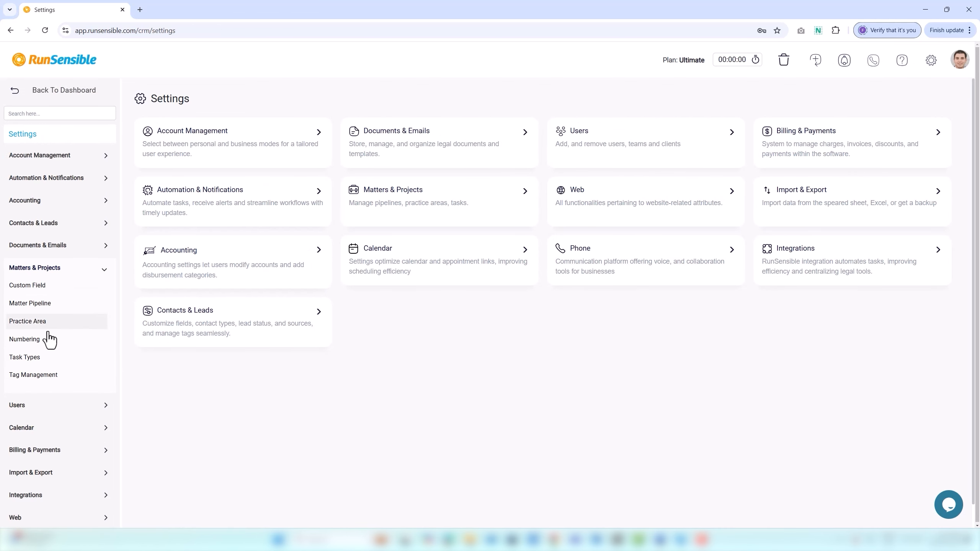
click(47, 339)
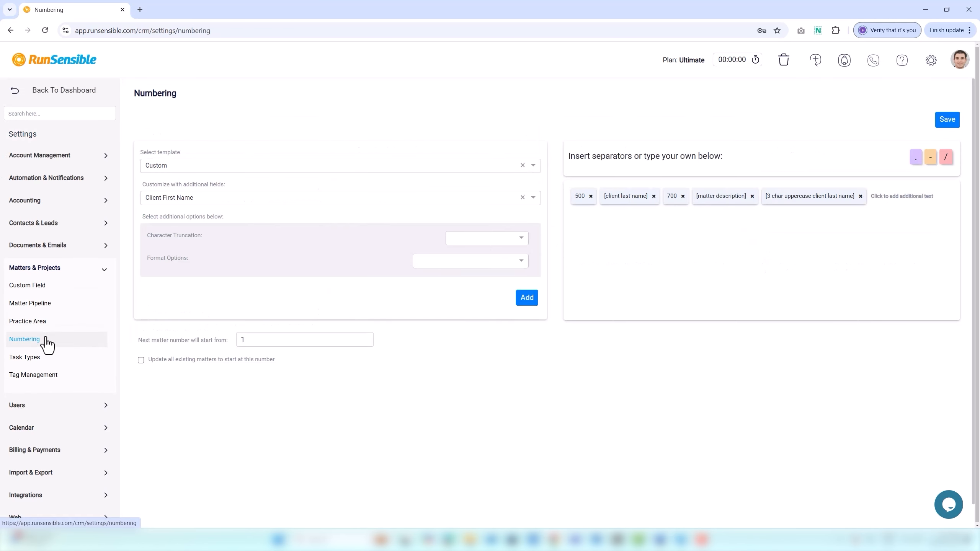
click(301, 166)
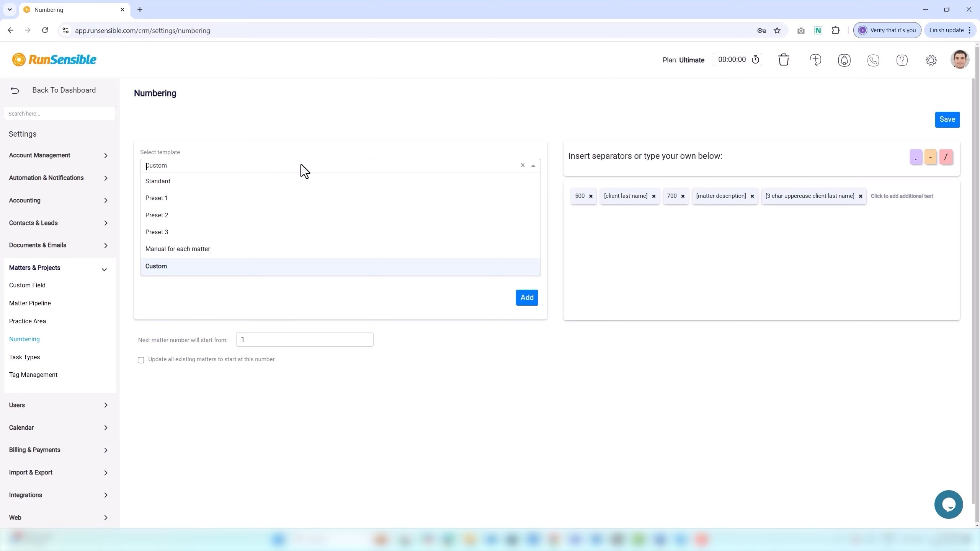
click(298, 183)
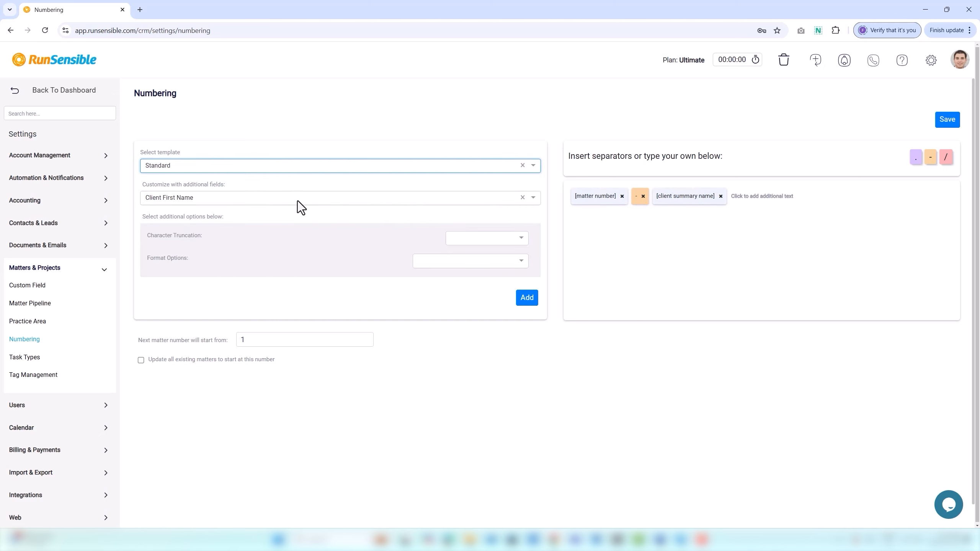
Add the Client First Name field to the numbering format, truncated to 4 characters and in Uppercase.
click(301, 207)
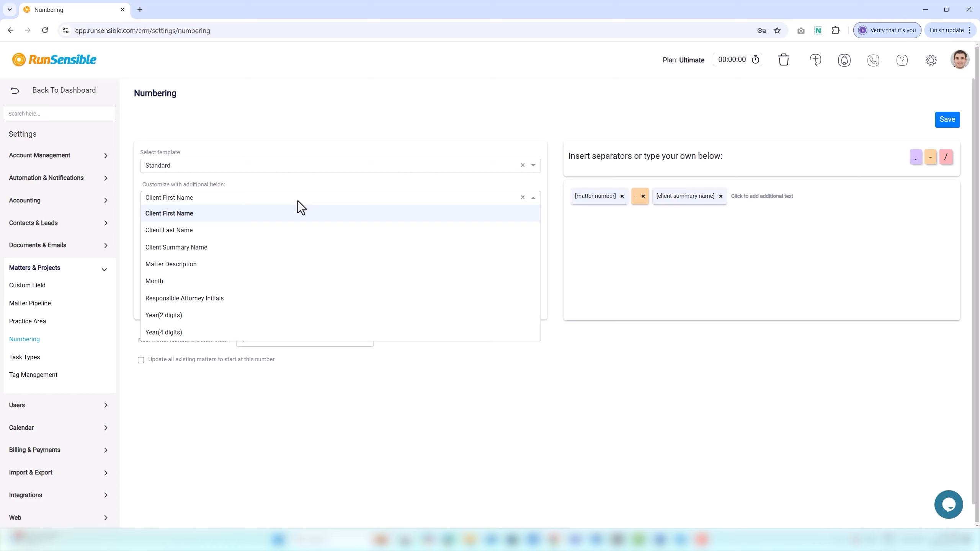
click(294, 216)
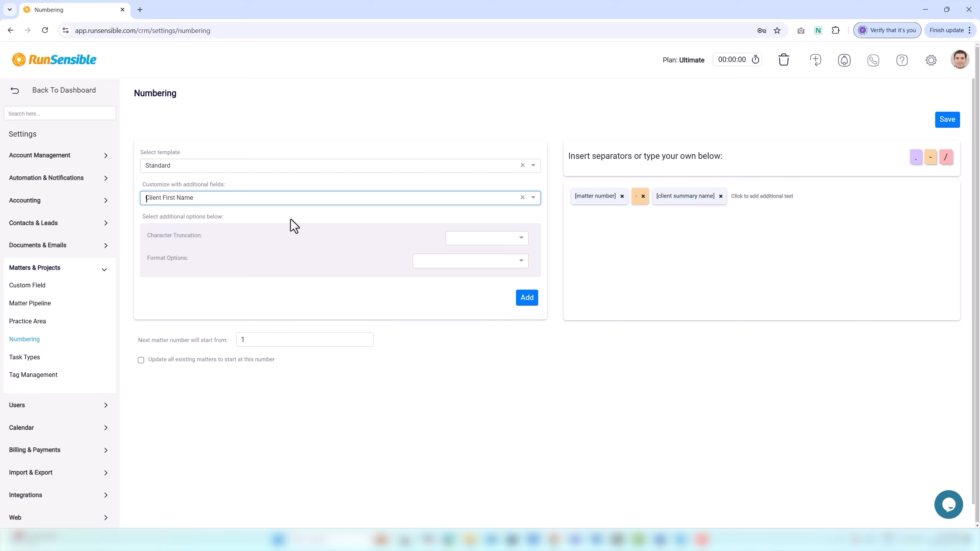
click(464, 241)
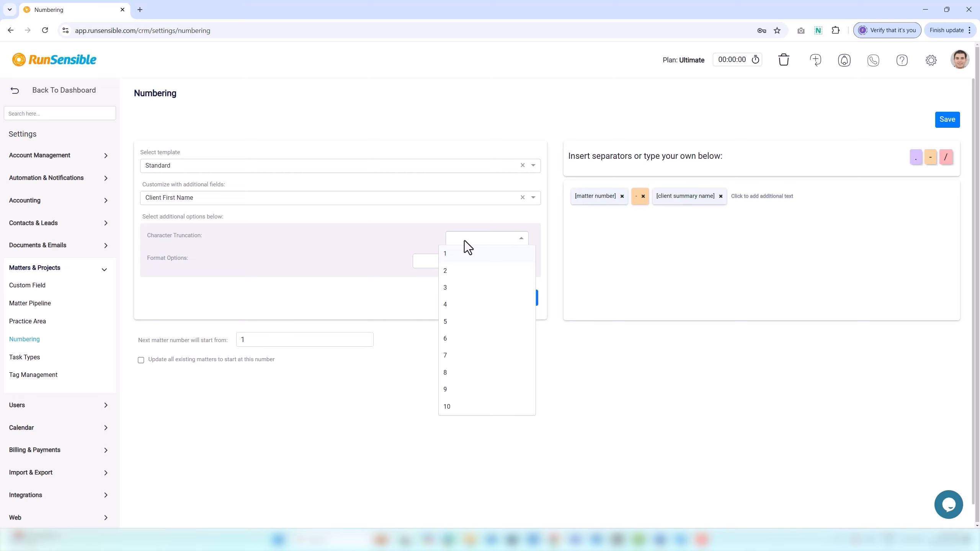
click(484, 305)
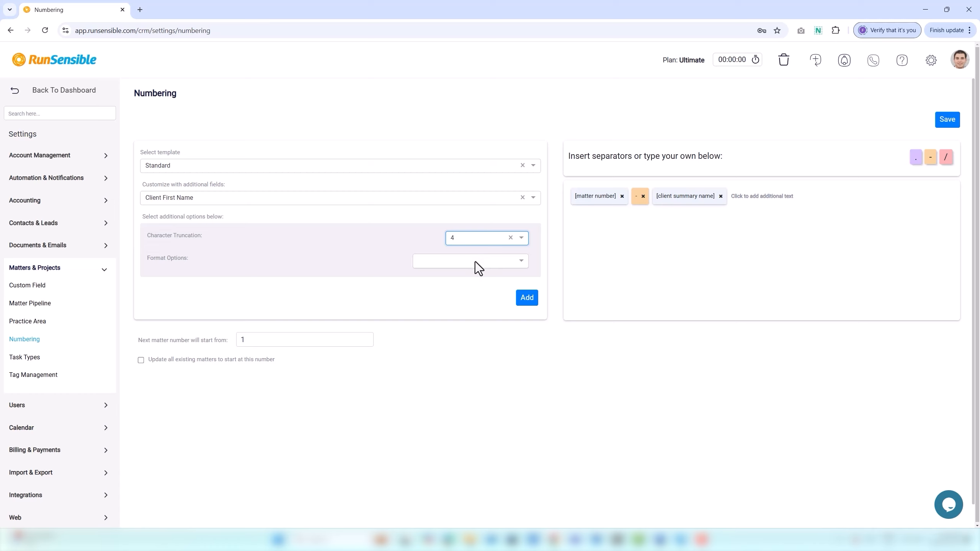
click(476, 263)
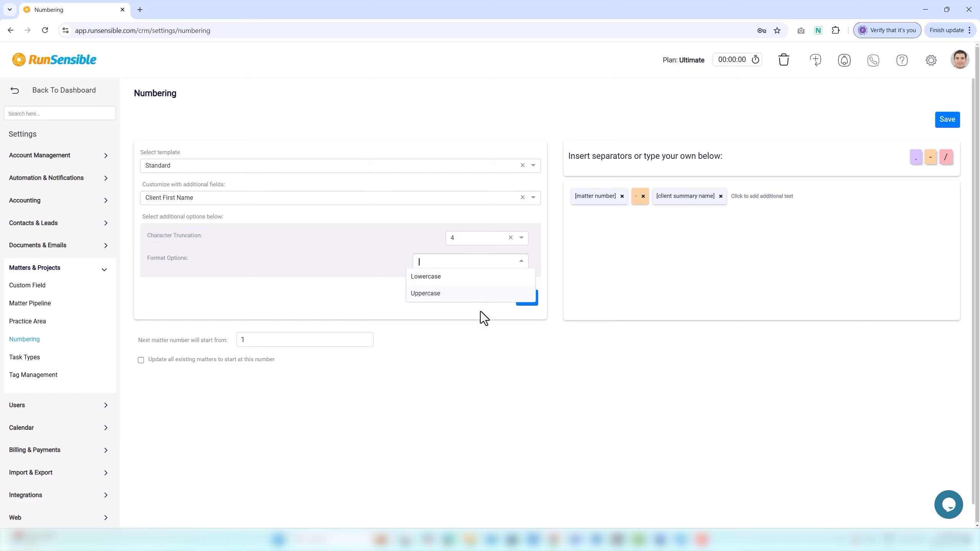
click(481, 294)
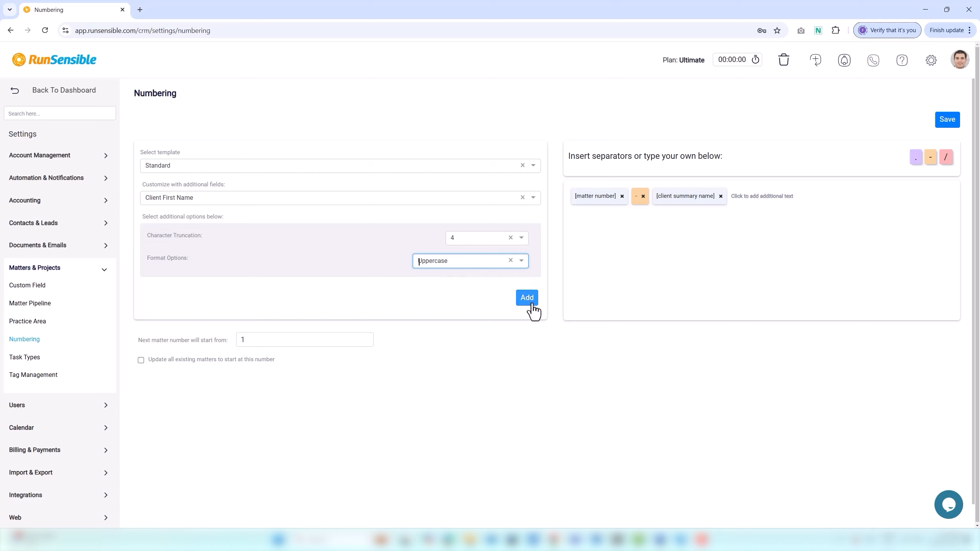
click(527, 297)
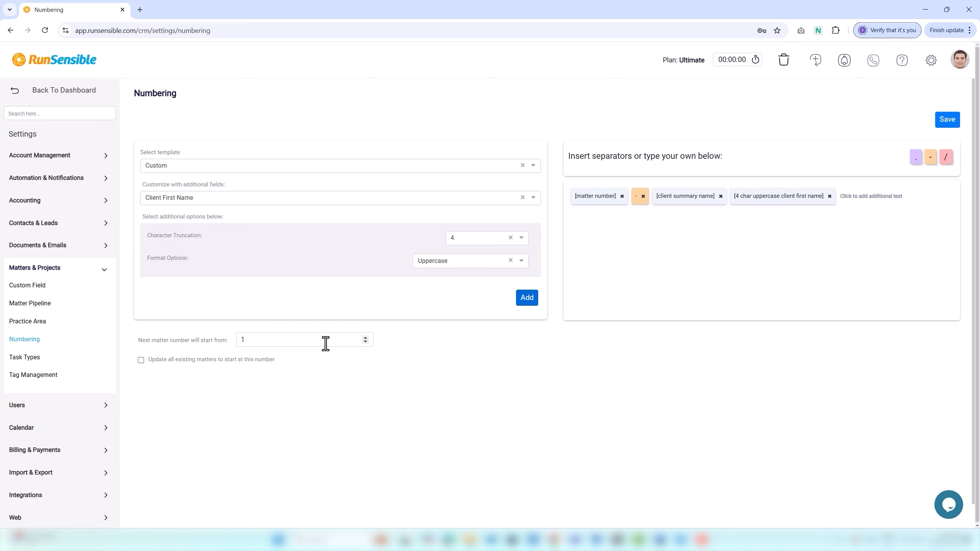
Set the next matter number to start from 2 and agree to update all existing matters to start at it.
click(366, 338)
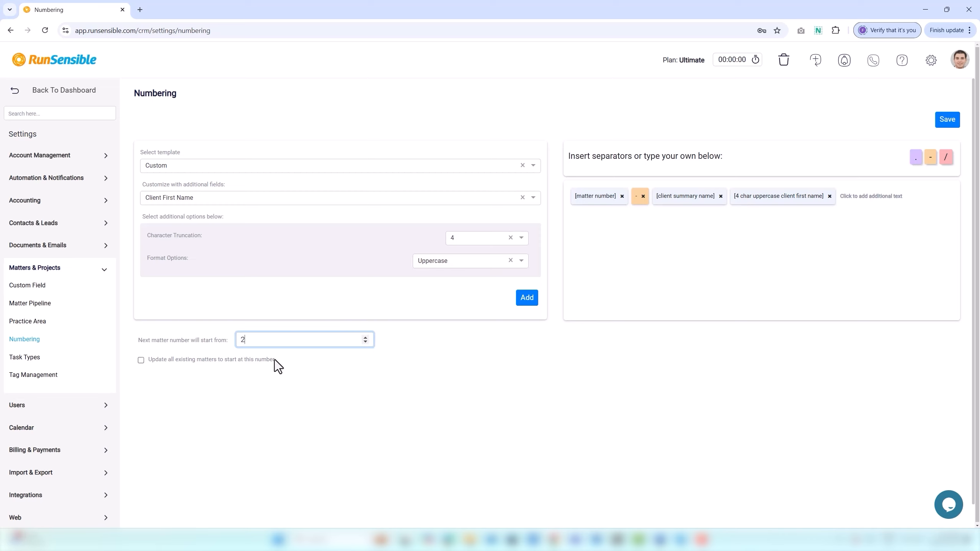
click(141, 360)
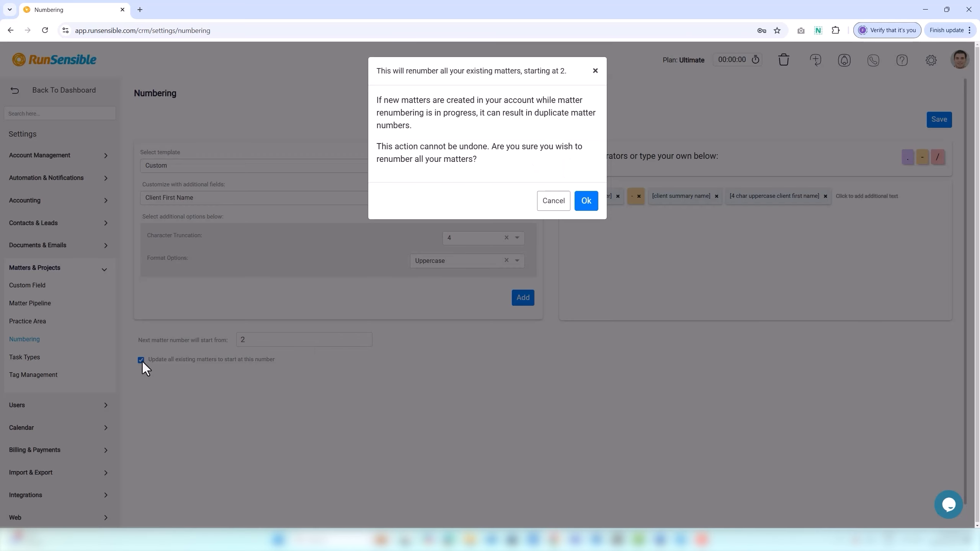
click(594, 209)
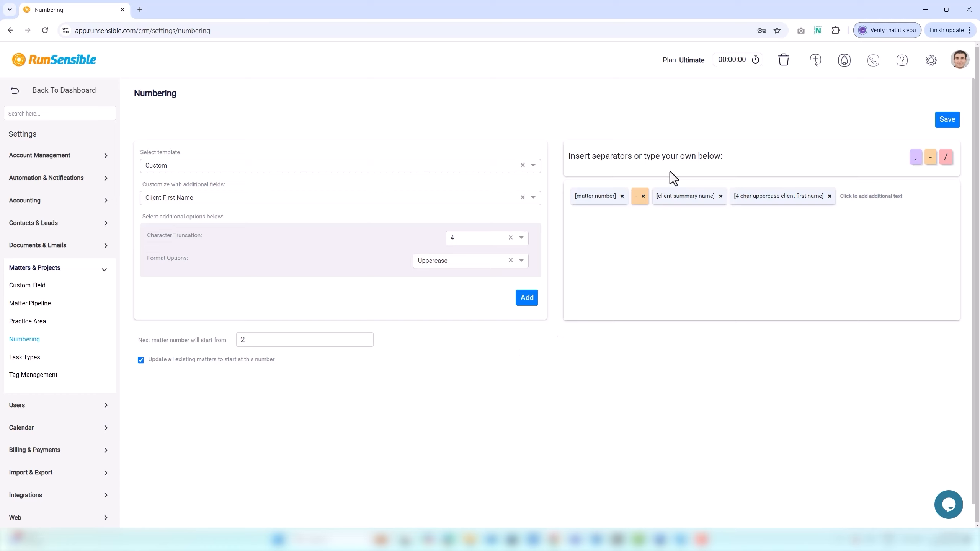
Append the custom text "5 character-" and a slash separator to the matter numbering format.
click(862, 197)
text(5 character-)
click(947, 162)
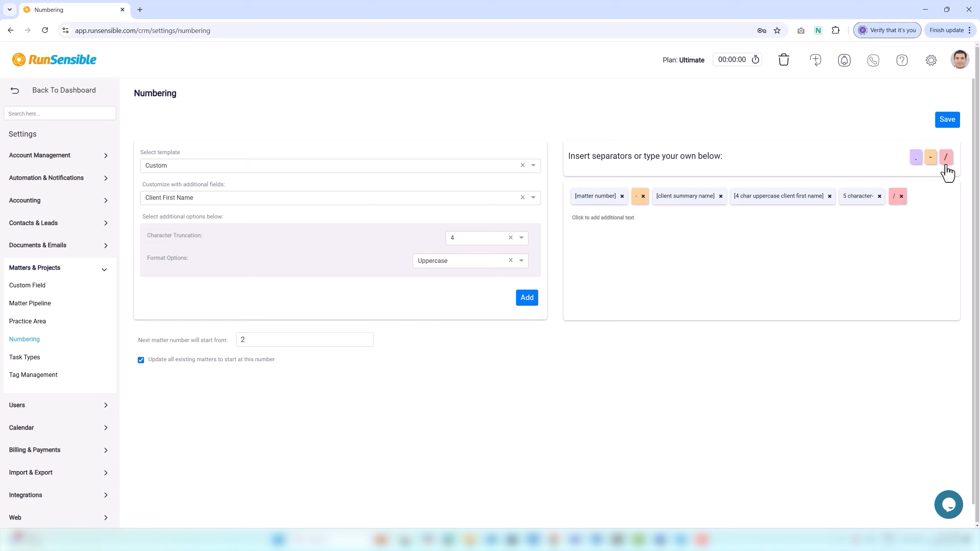
Return to the matters and open the task list of the Foreclosure and Mortgage Disputes matter.
click(63, 93)
click(37, 245)
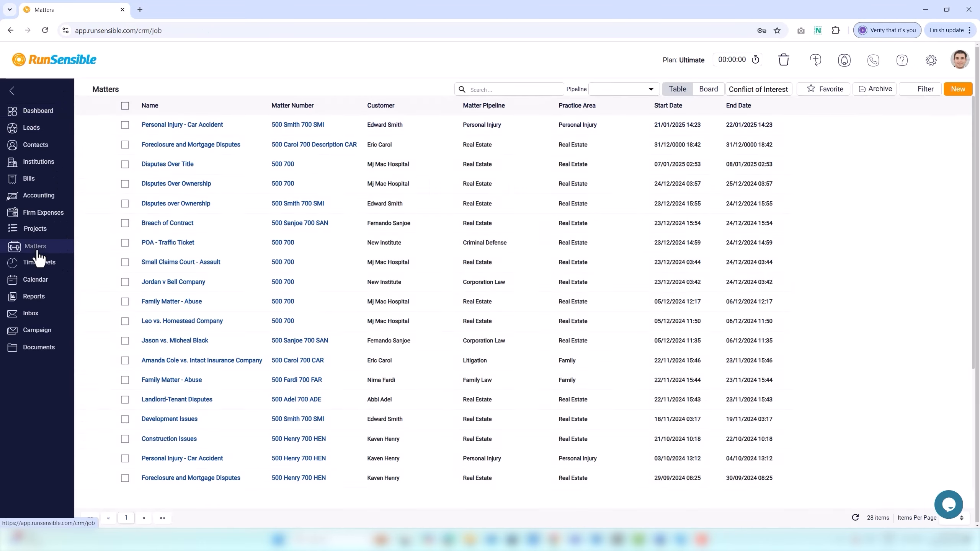
click(196, 153)
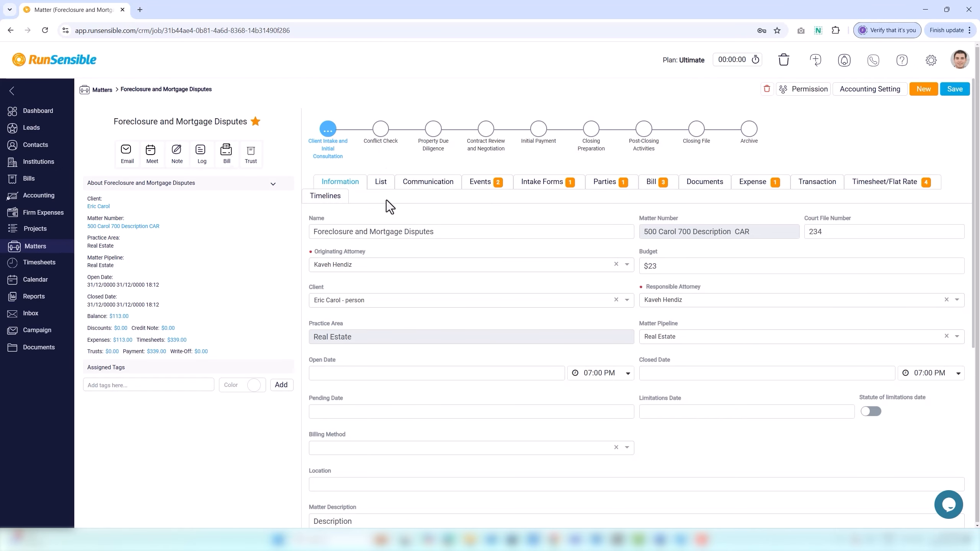
click(381, 183)
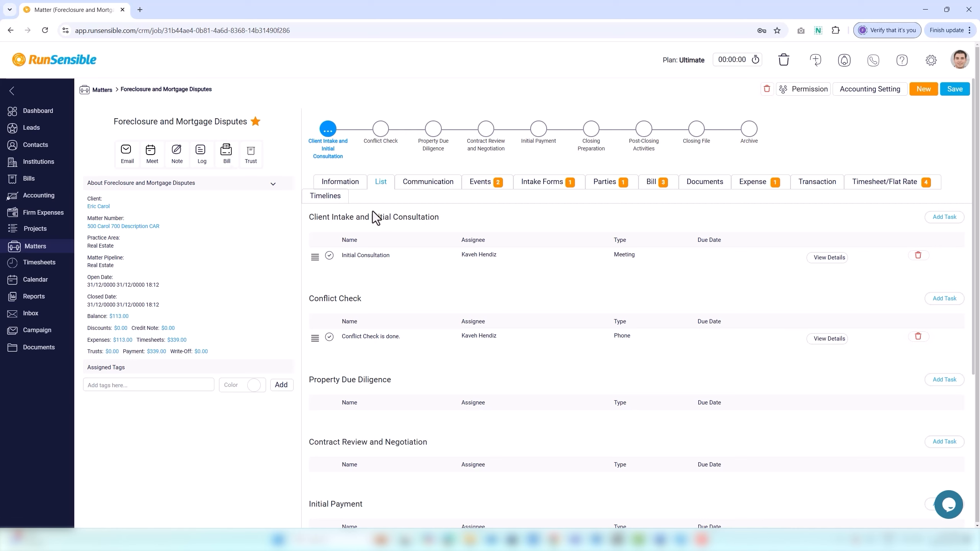
Start a new task "Get required info" in the Client Intake and Initial Consultation stage with Phone communication and choose its assignee.
click(944, 217)
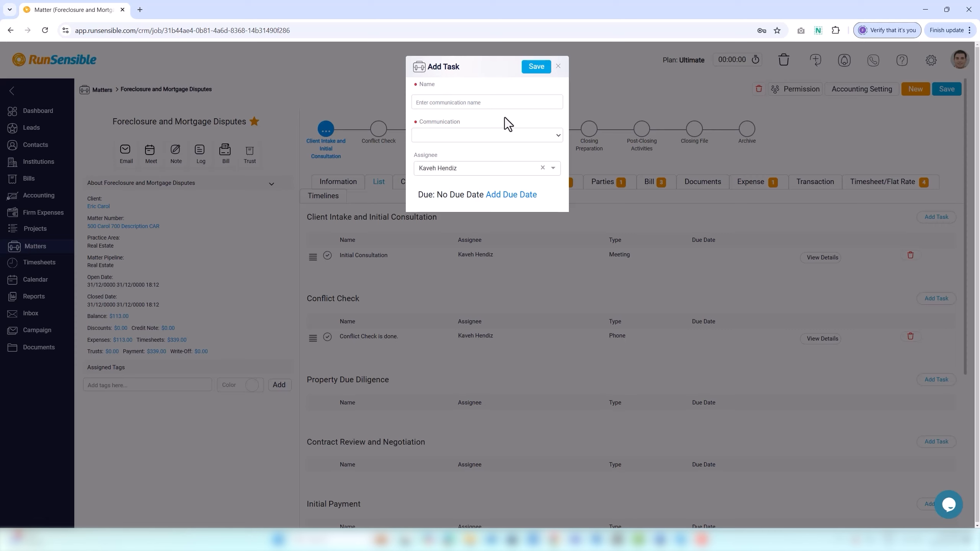
click(486, 104)
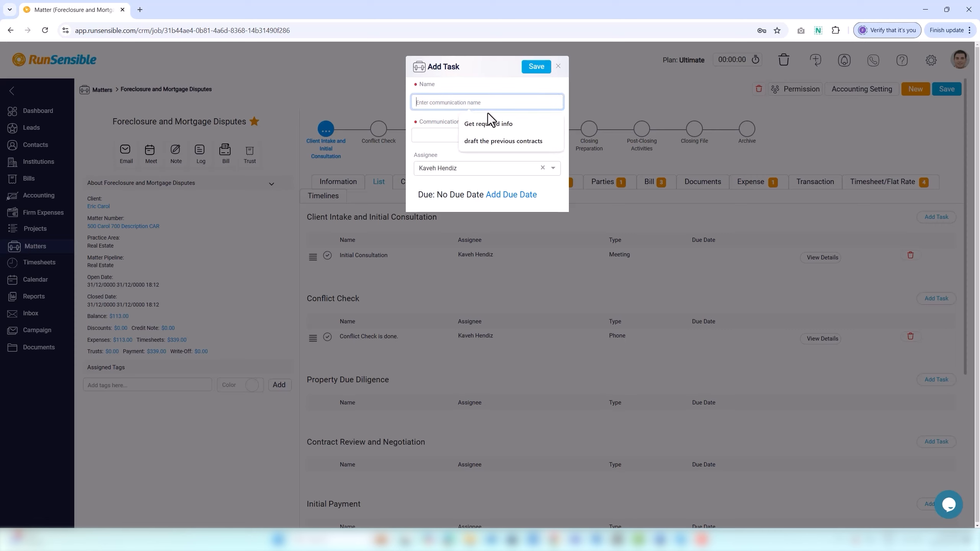
click(491, 123)
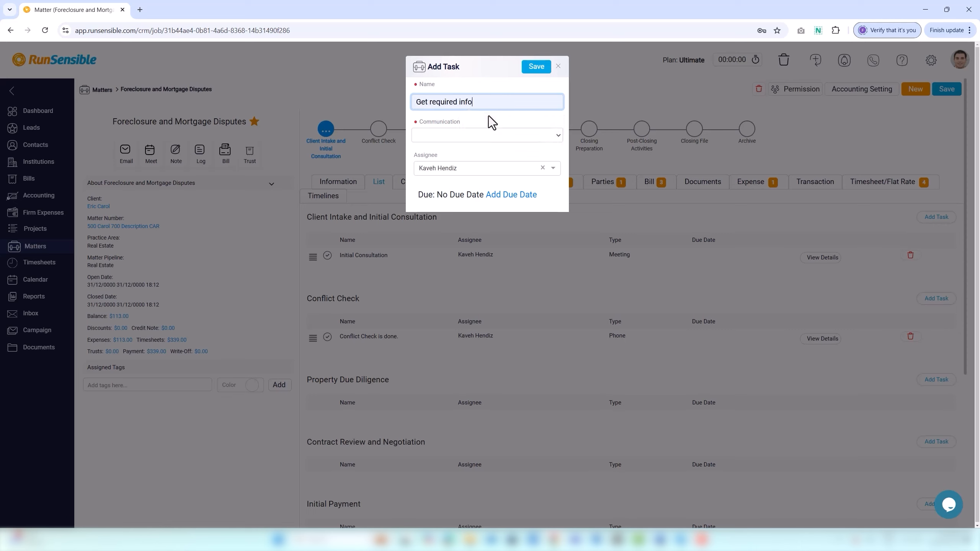
click(490, 135)
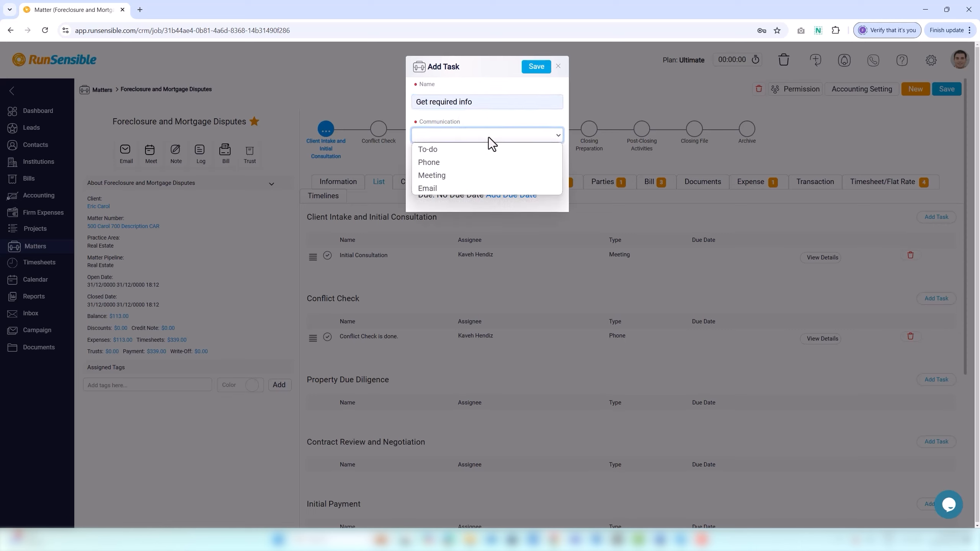
click(482, 158)
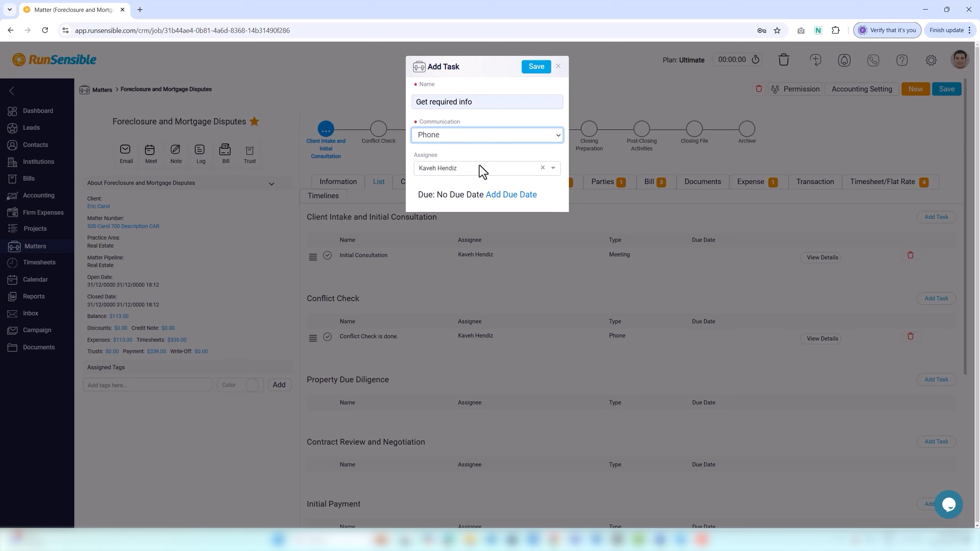
click(480, 166)
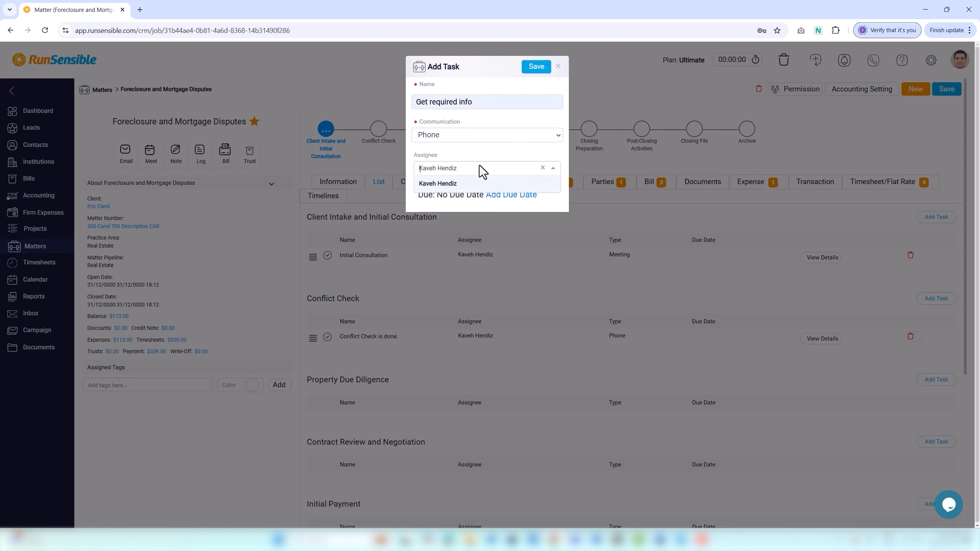
click(483, 185)
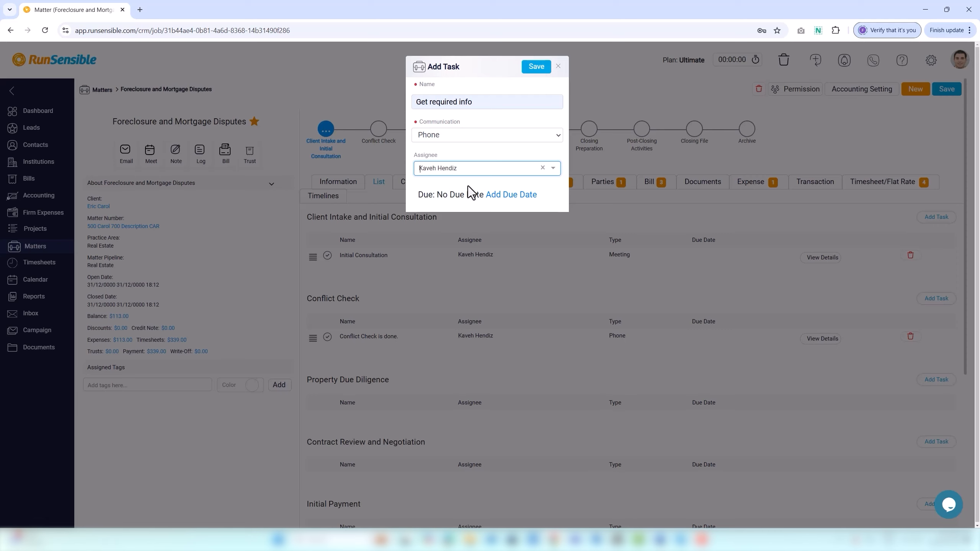
Give the new task a due date 2 days before the project's end date and save it.
click(498, 196)
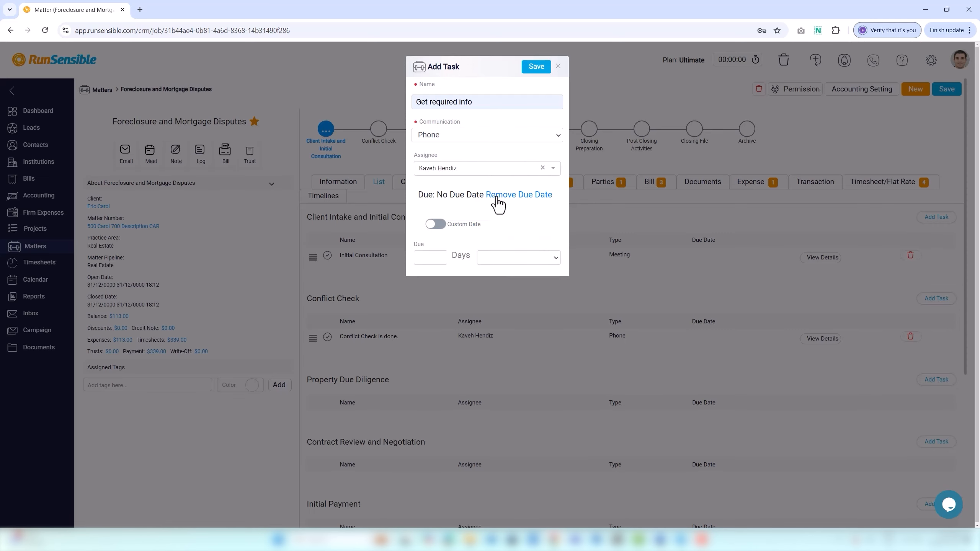
click(426, 260)
click(491, 258)
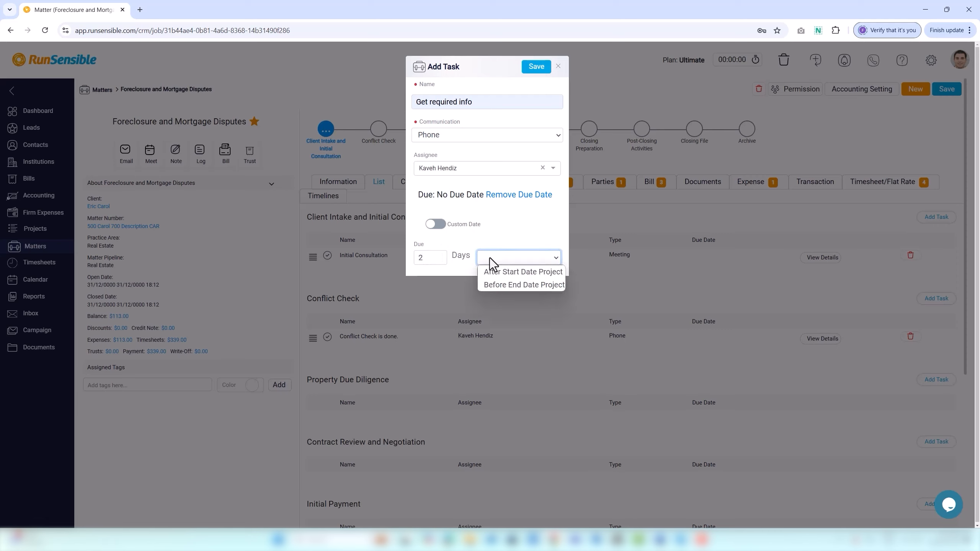
click(495, 286)
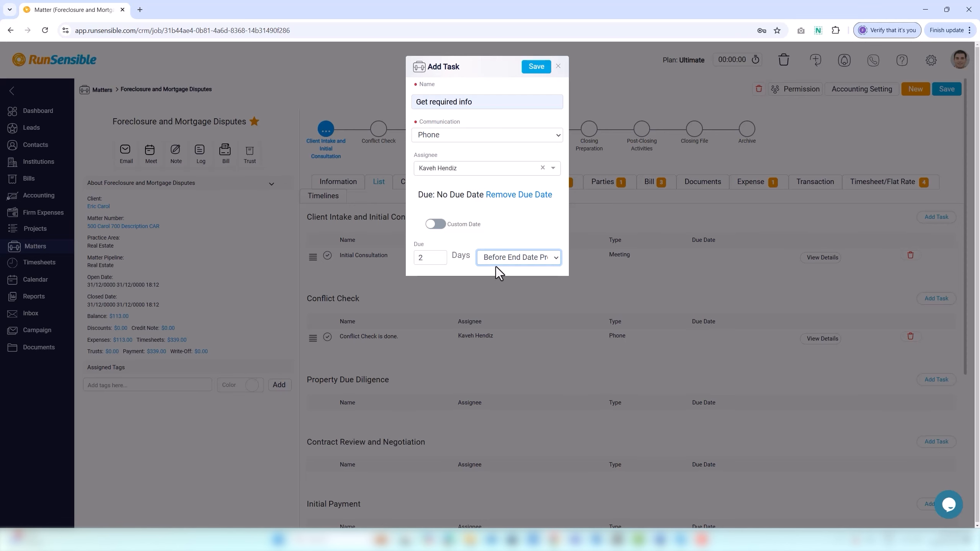
click(530, 71)
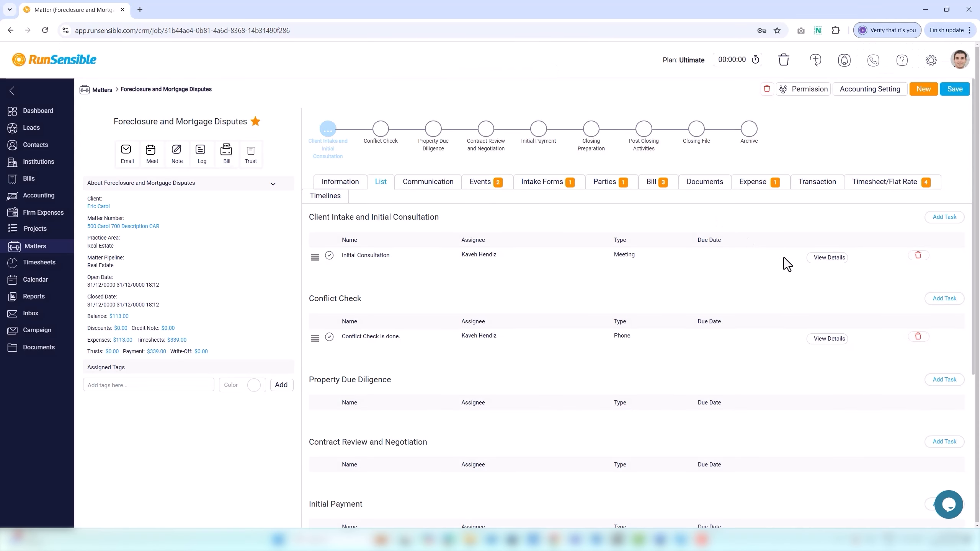
Open the details of the Initial Consultation task.
click(822, 262)
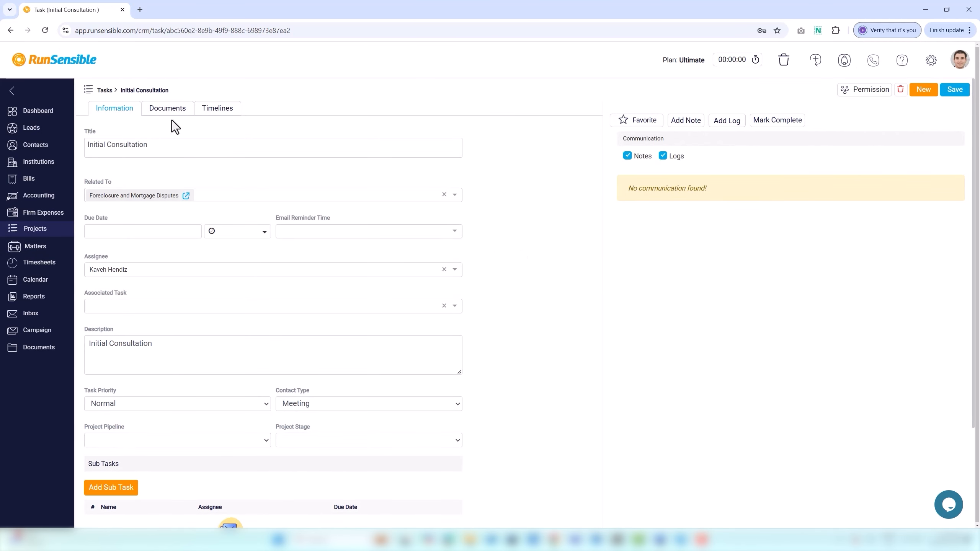
Go back from the task details to the Foreclosure and Mortgage Disputes matter and show its task list.
click(102, 91)
click(36, 247)
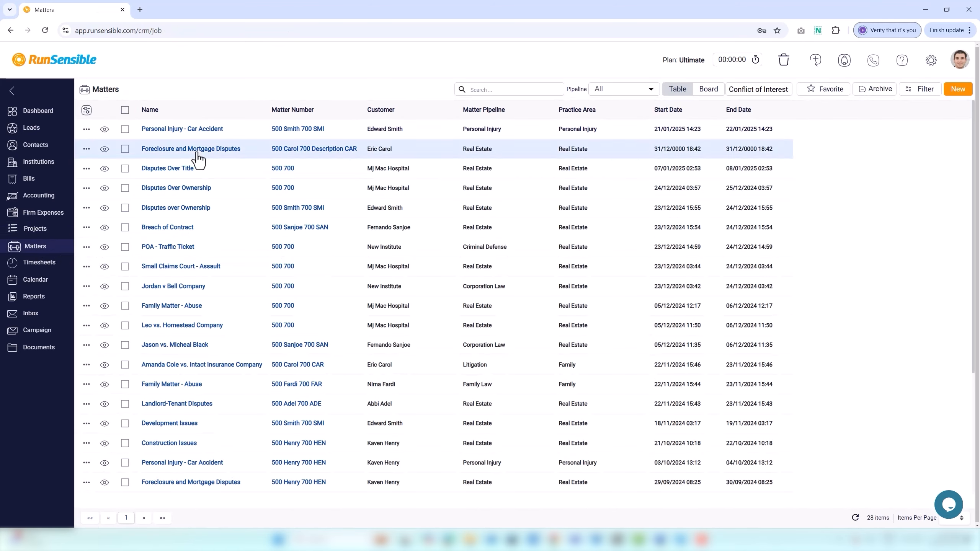
click(196, 154)
click(381, 186)
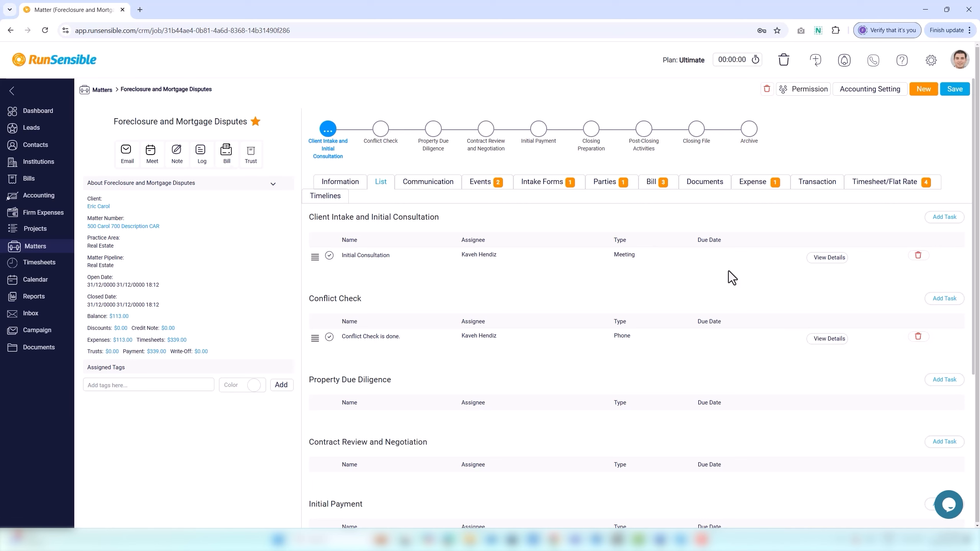
Review the details of the To-do log in the matter's communications and filter the logs out of the feed.
click(434, 192)
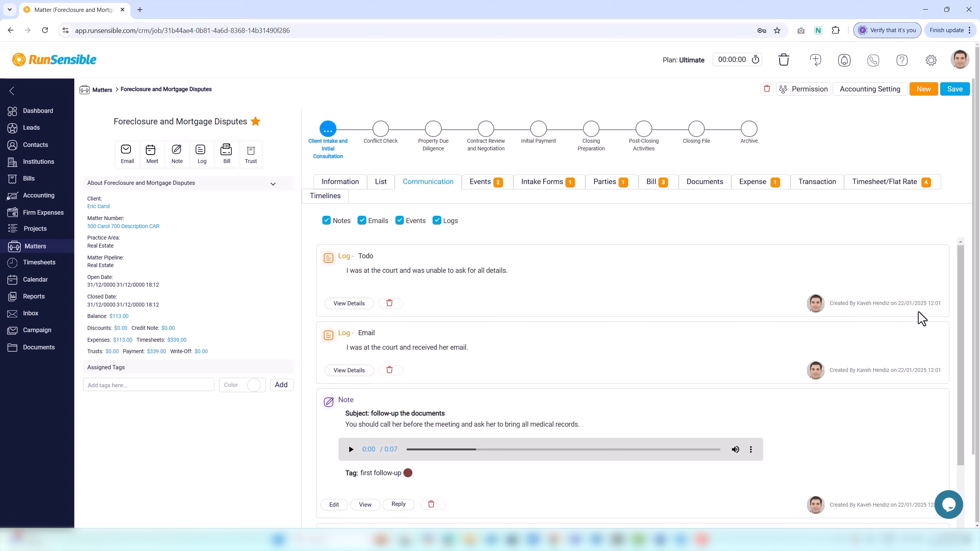
click(357, 307)
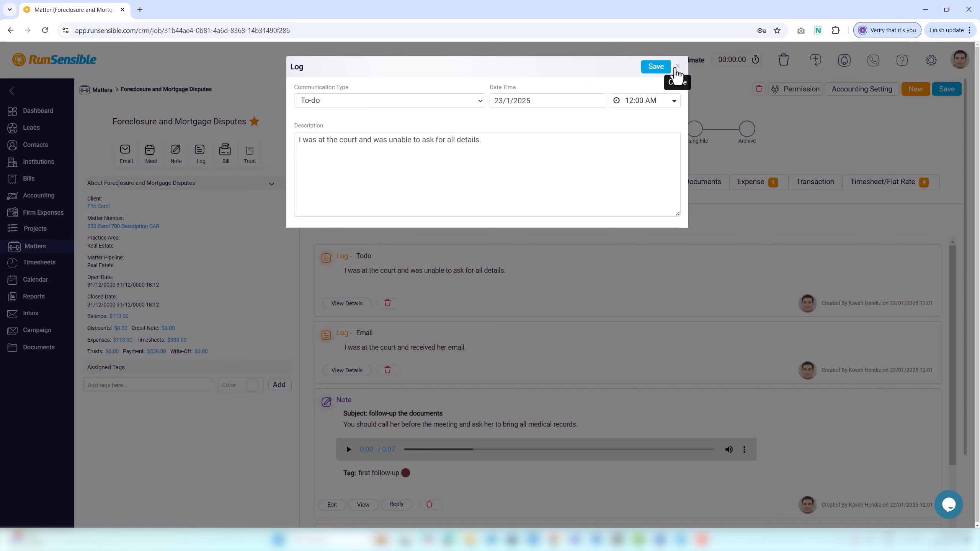
click(678, 67)
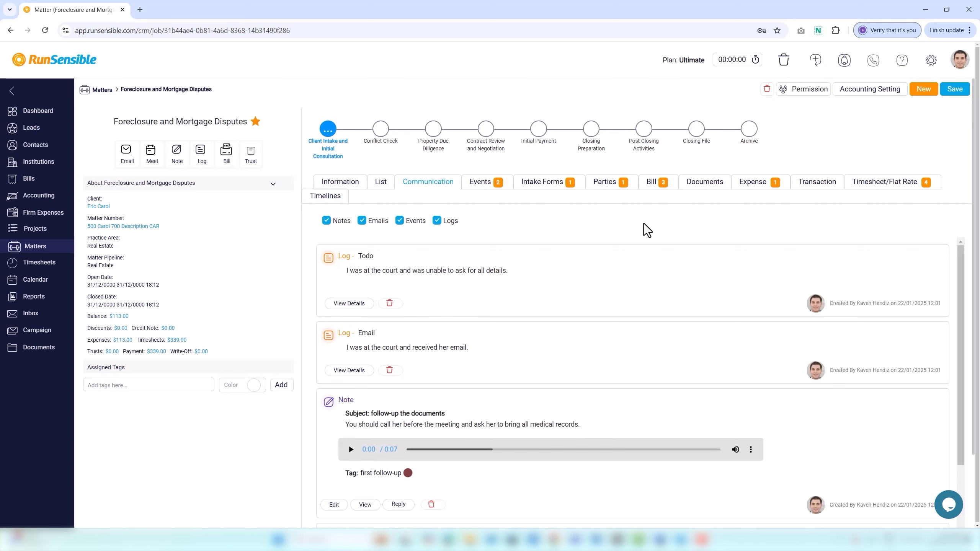
click(438, 223)
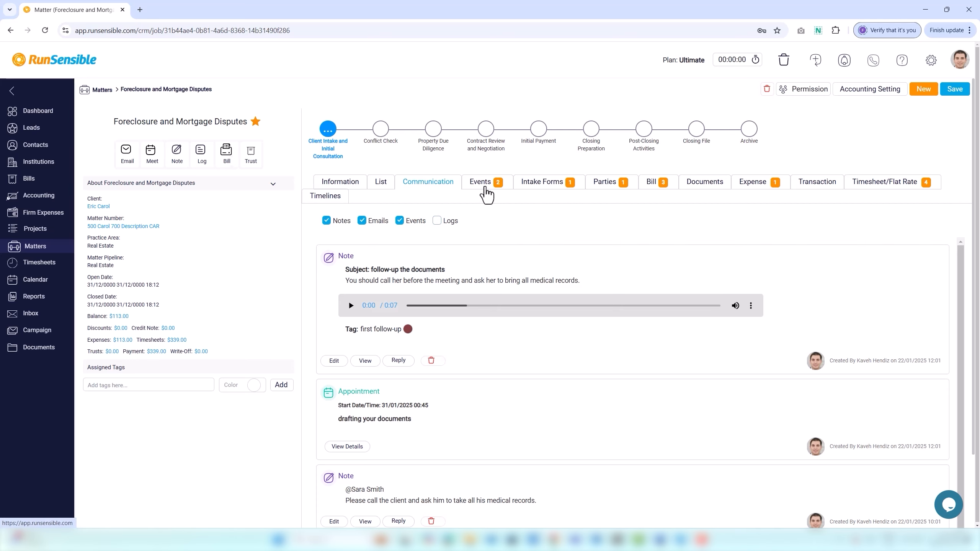
Review the matter's events and look at the blank form for a new event without saving one.
click(485, 188)
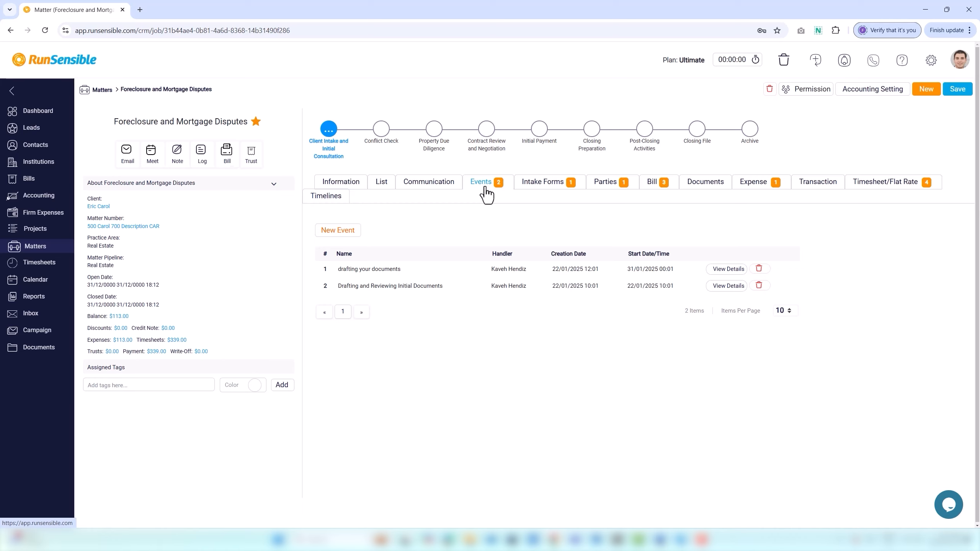
click(326, 233)
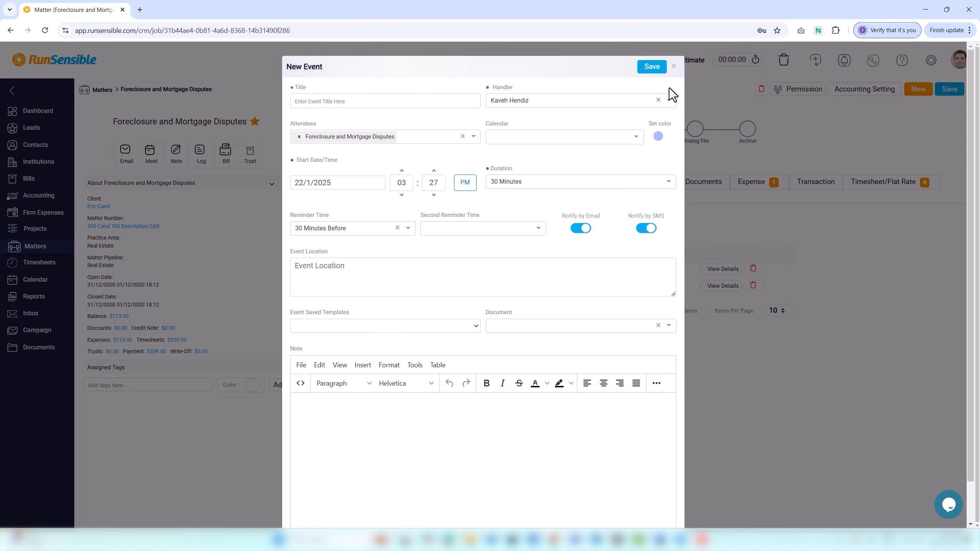
click(674, 66)
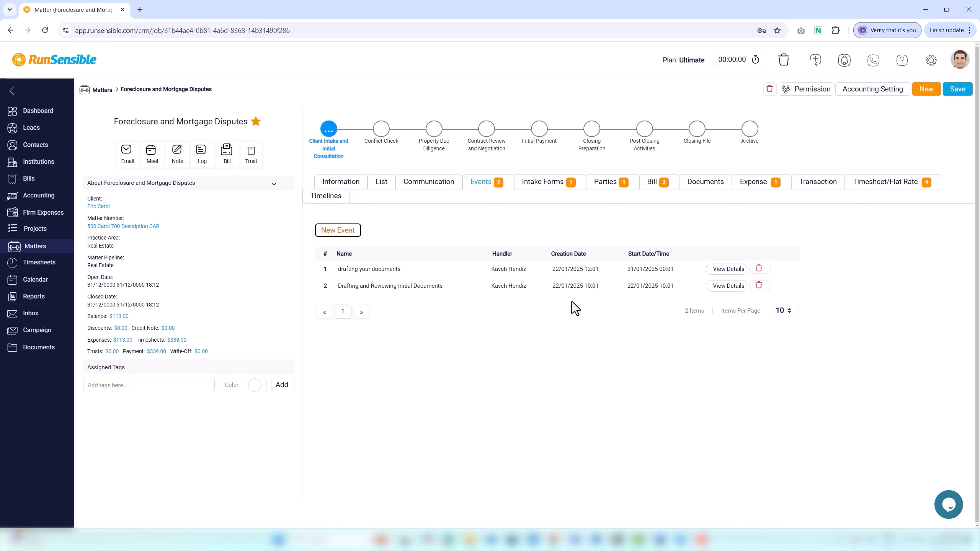
Add the existing "Personal Injury - Car Accident" intake form to the matter and save it.
click(554, 195)
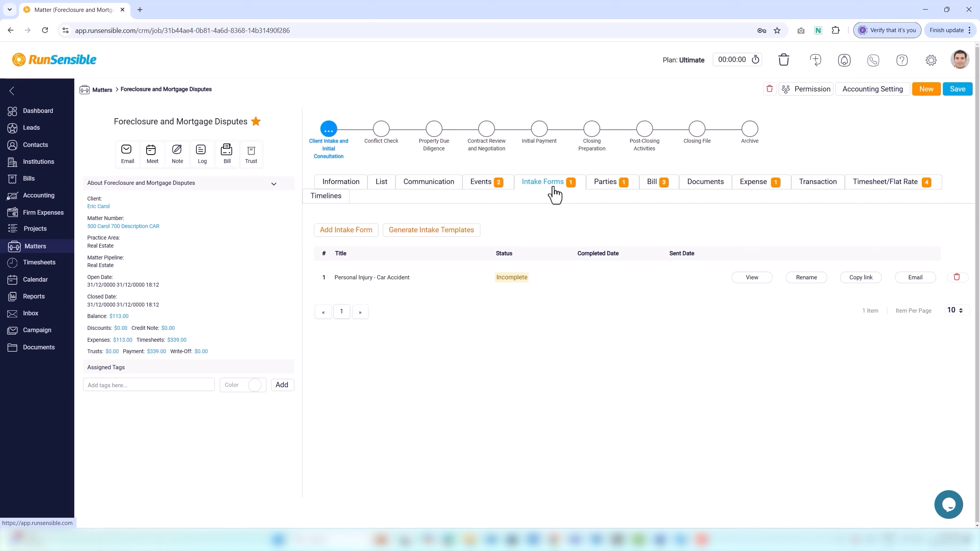
click(357, 239)
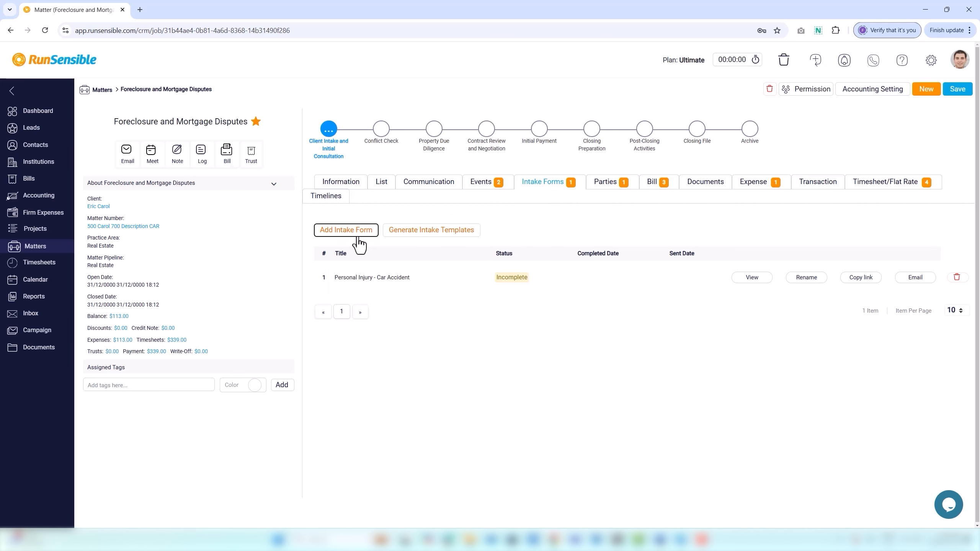
click(449, 94)
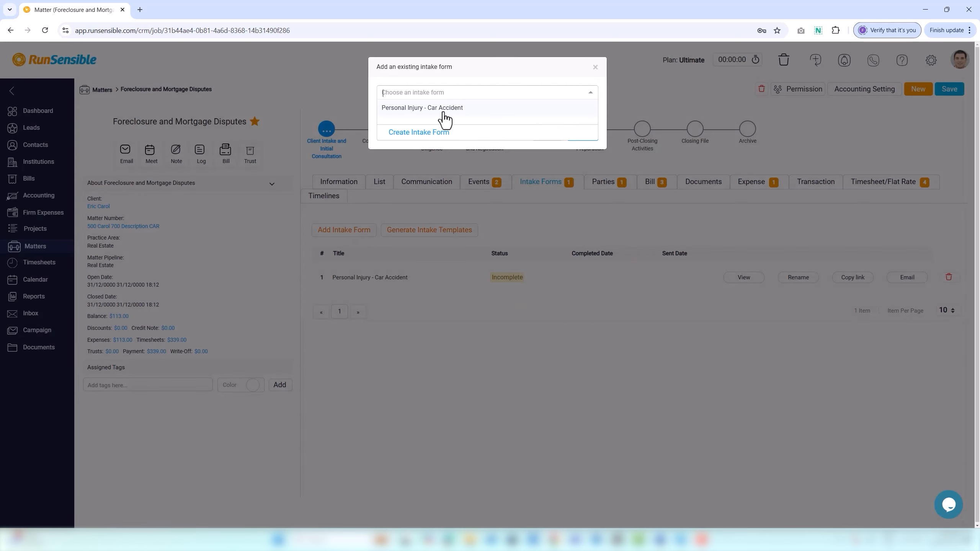
click(445, 108)
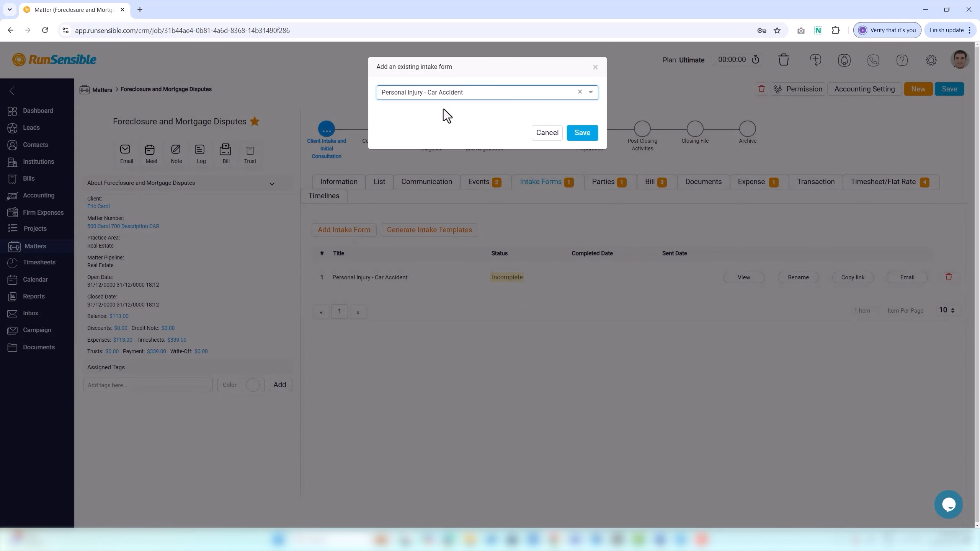
click(581, 132)
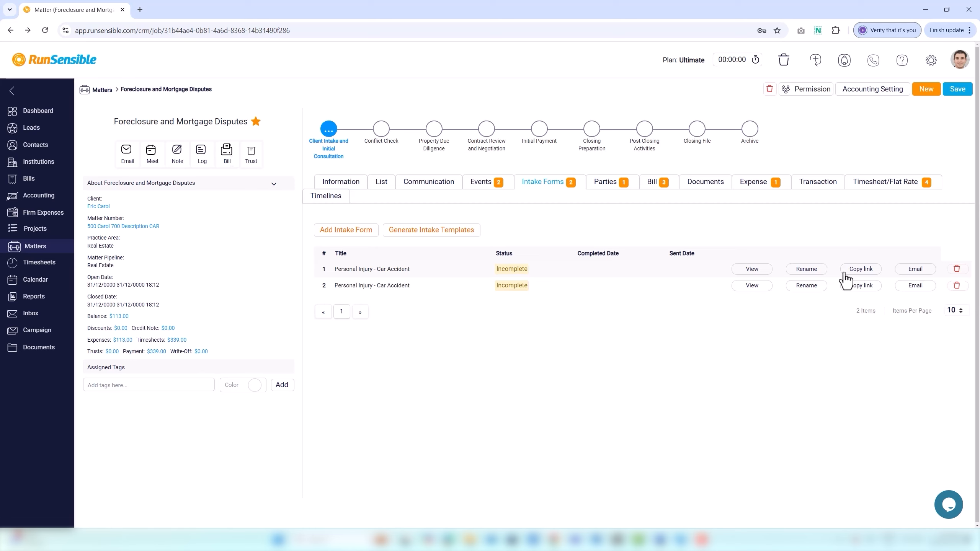
click(364, 236)
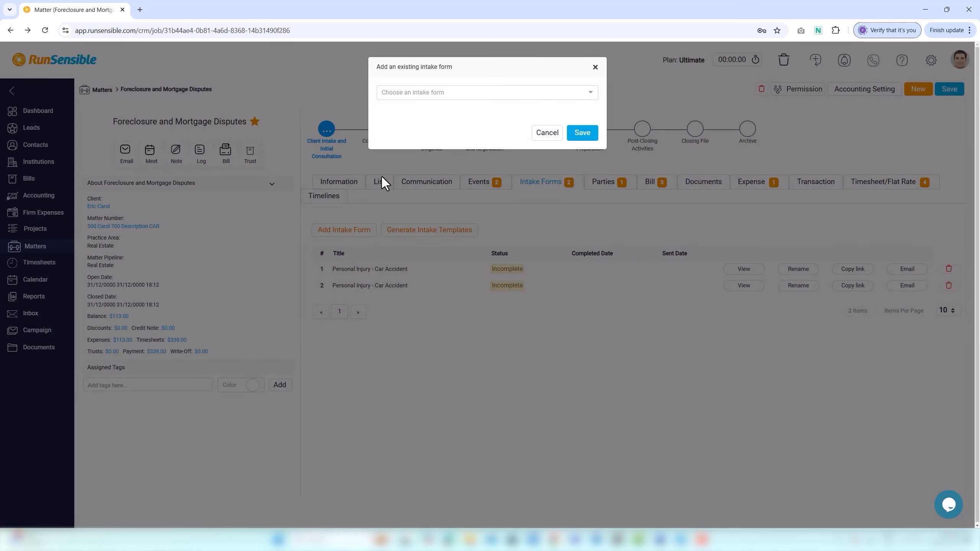
click(406, 97)
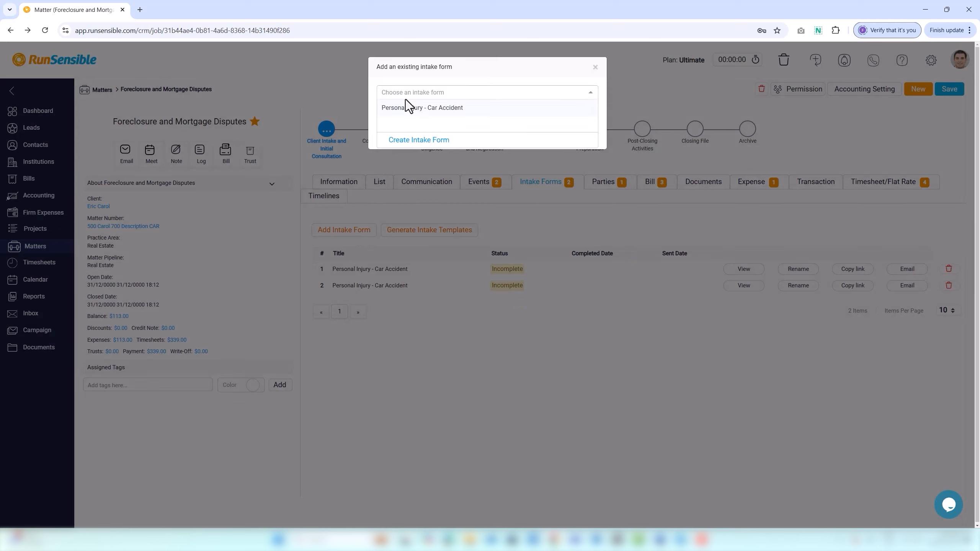
click(428, 112)
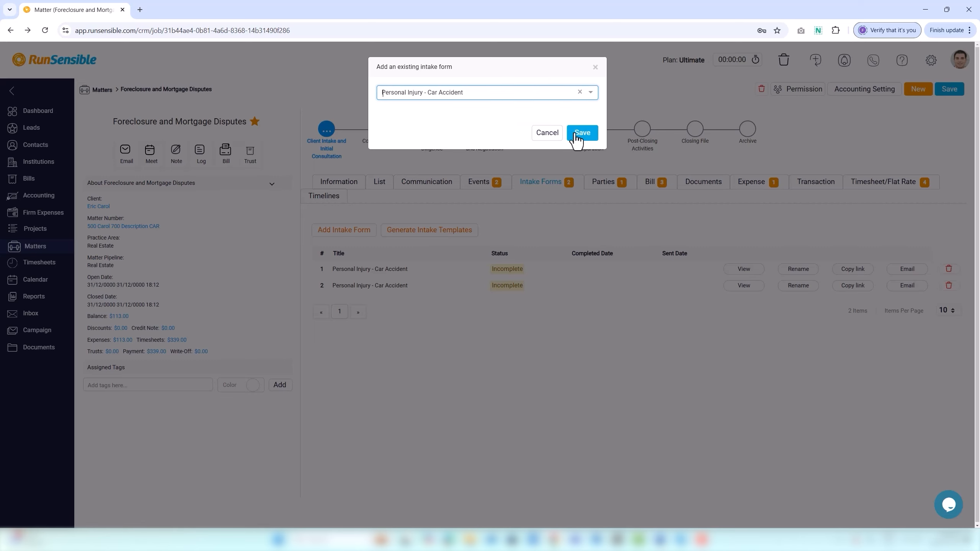
click(595, 67)
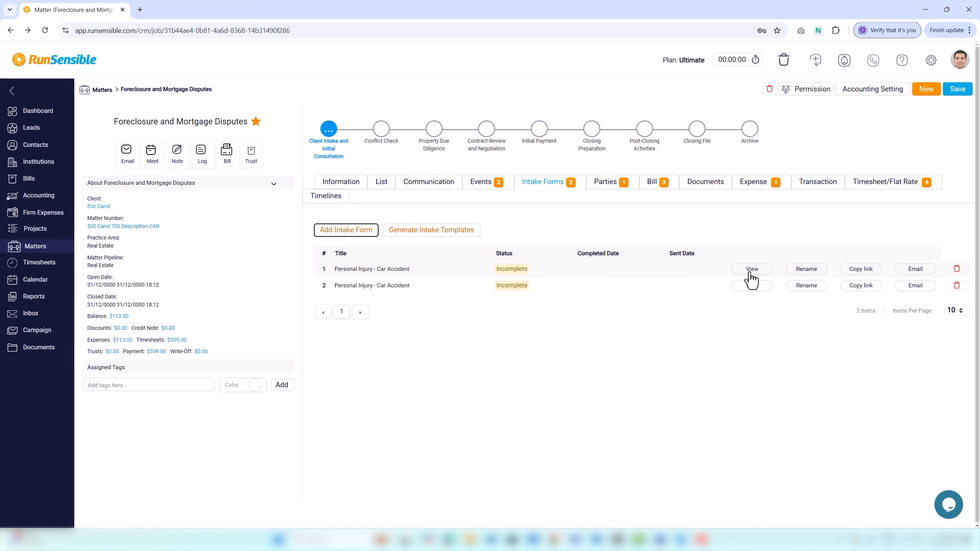
Rename the first intake form in the list as "Personal Injury - Car Accident 1".
click(798, 273)
click(536, 103)
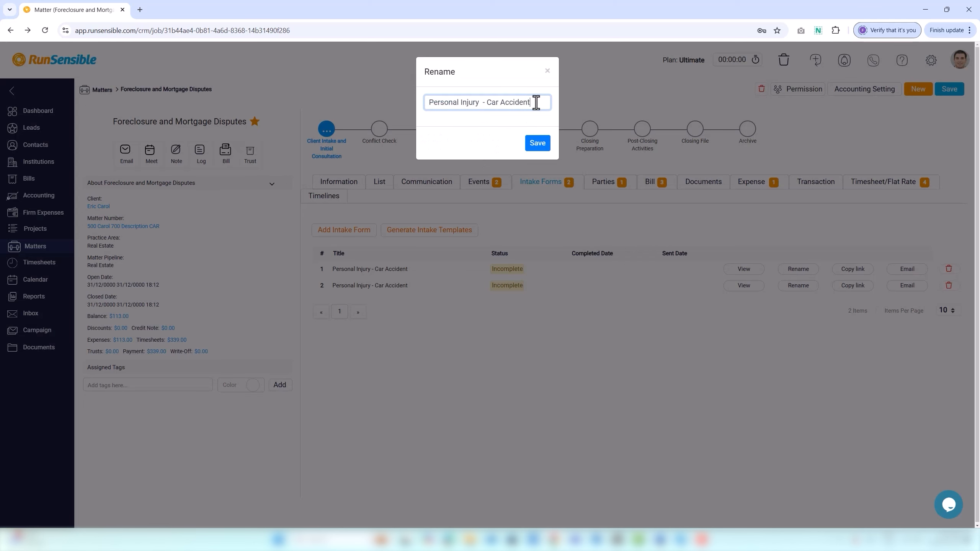
click(538, 144)
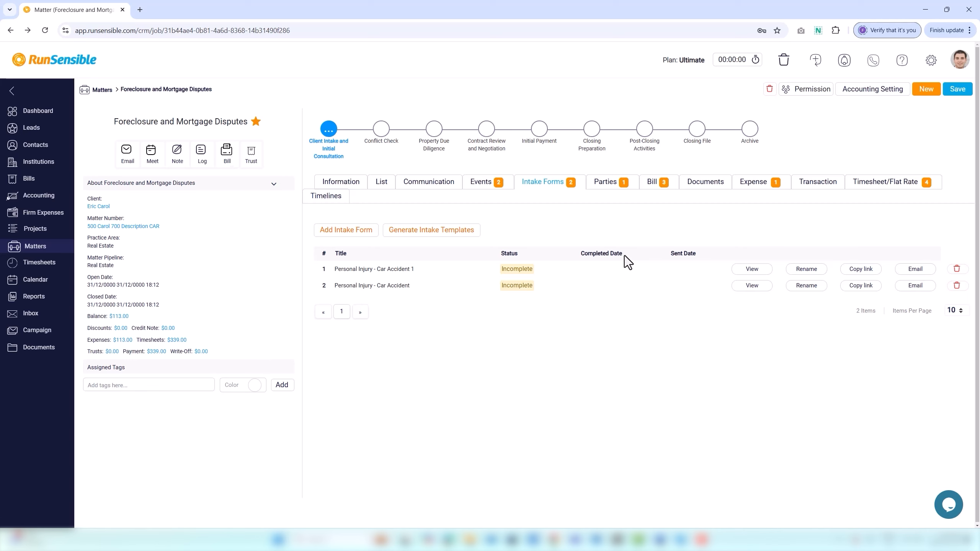
Start a new party for the matter, choosing its contact, the party type Appellant and the relation Spouse.
click(604, 193)
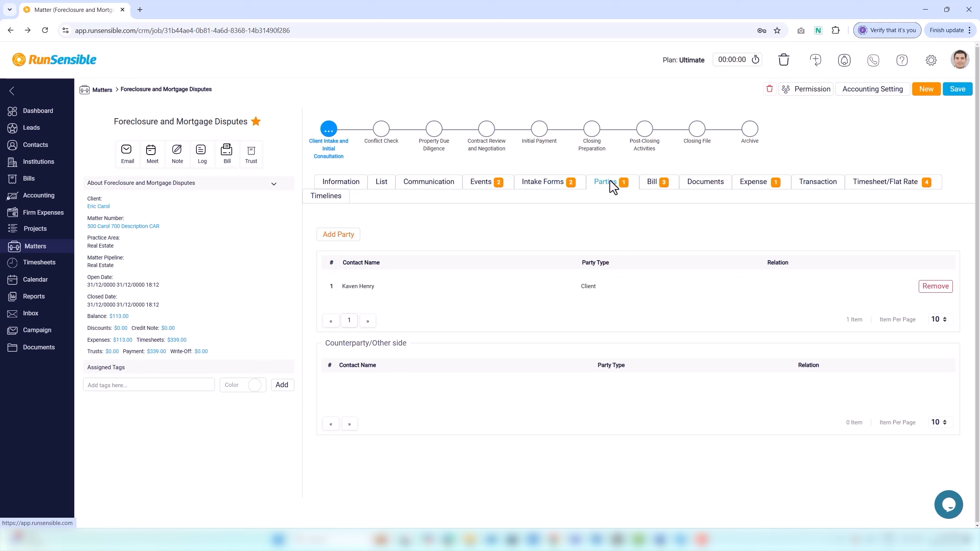
click(348, 235)
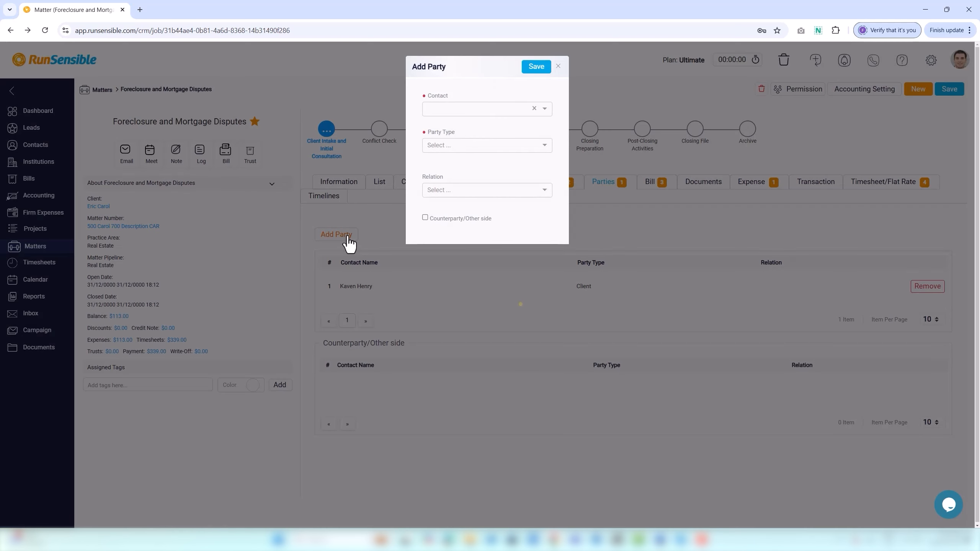
click(452, 113)
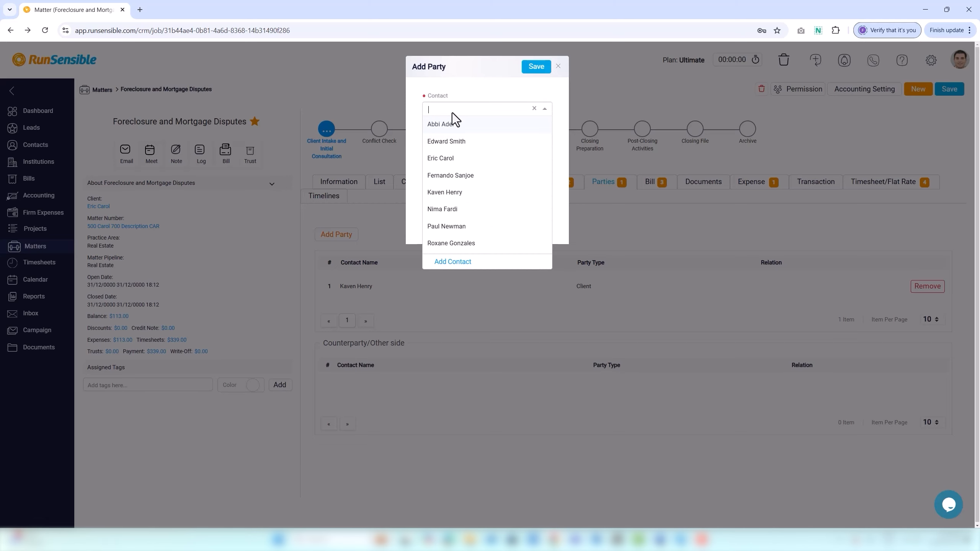
click(450, 142)
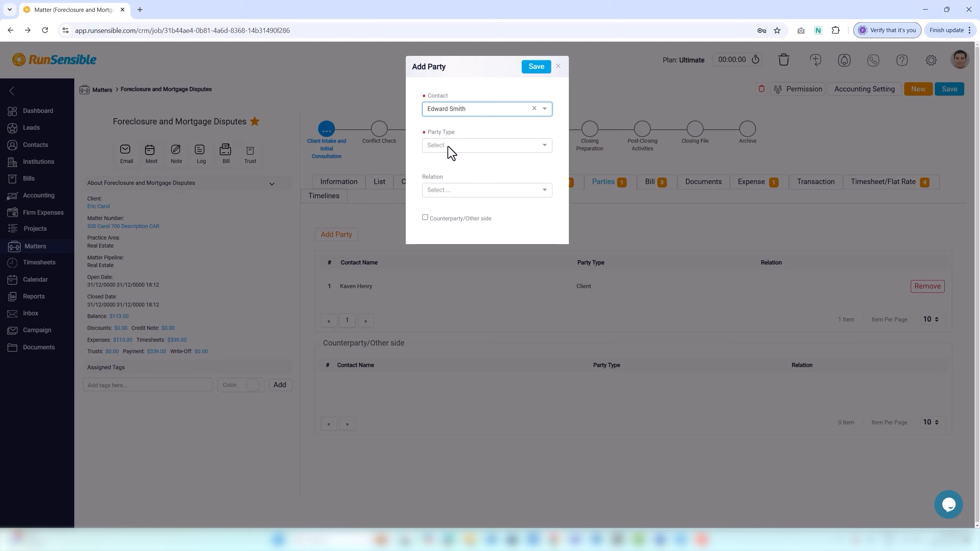
click(449, 146)
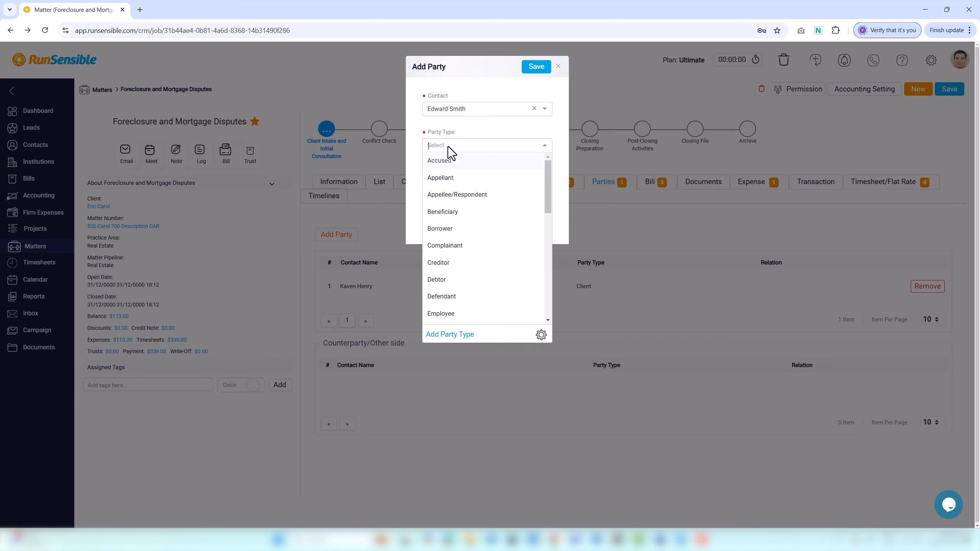
click(448, 178)
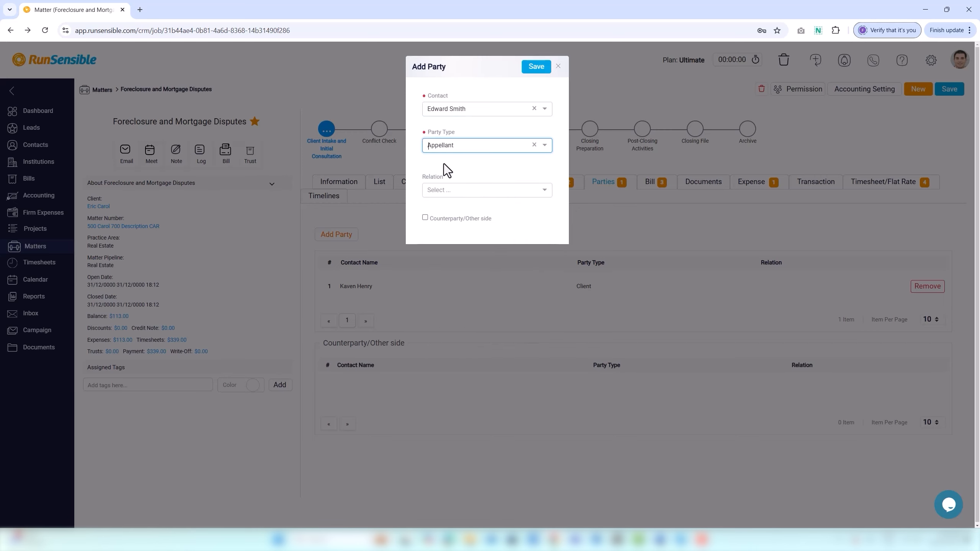
click(437, 195)
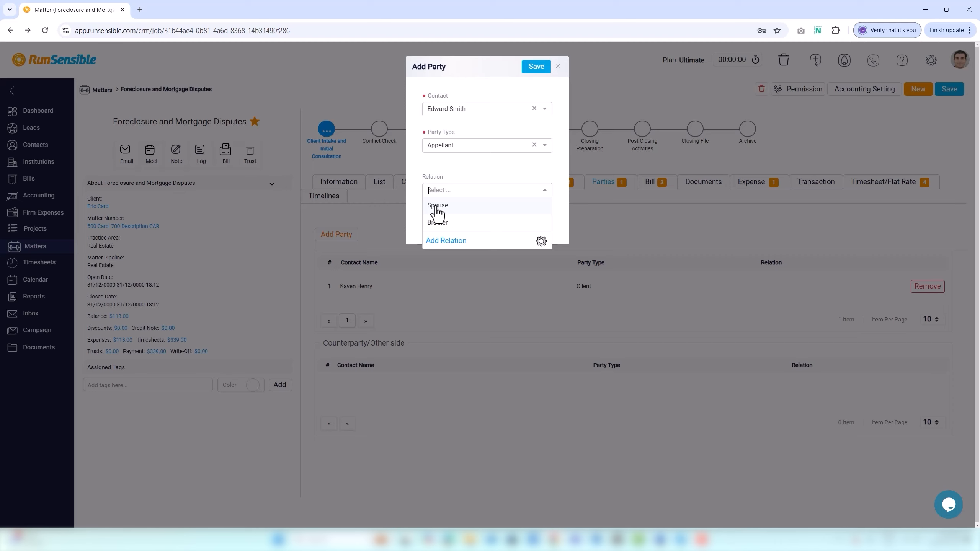
click(438, 206)
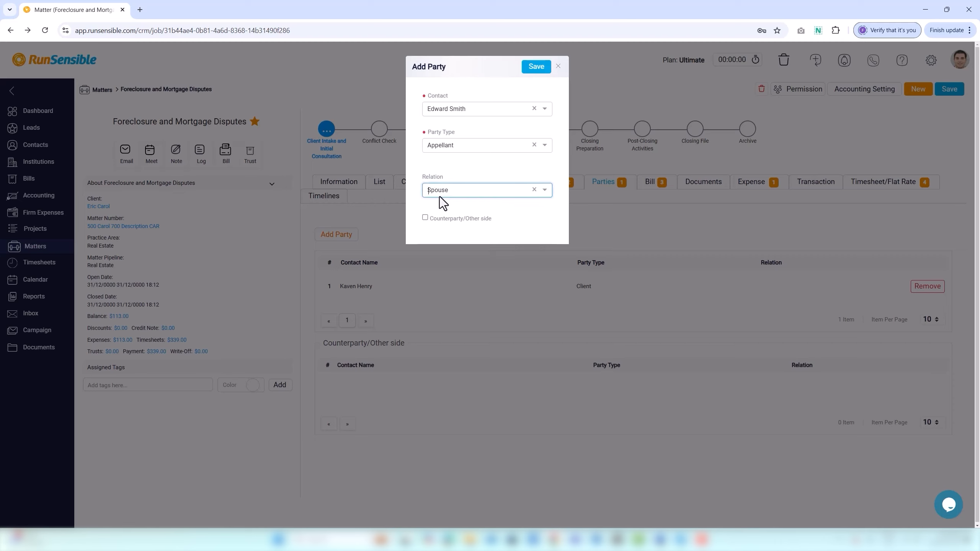
Create a new party relation named "coworker", save it and return to the new party's form.
click(439, 196)
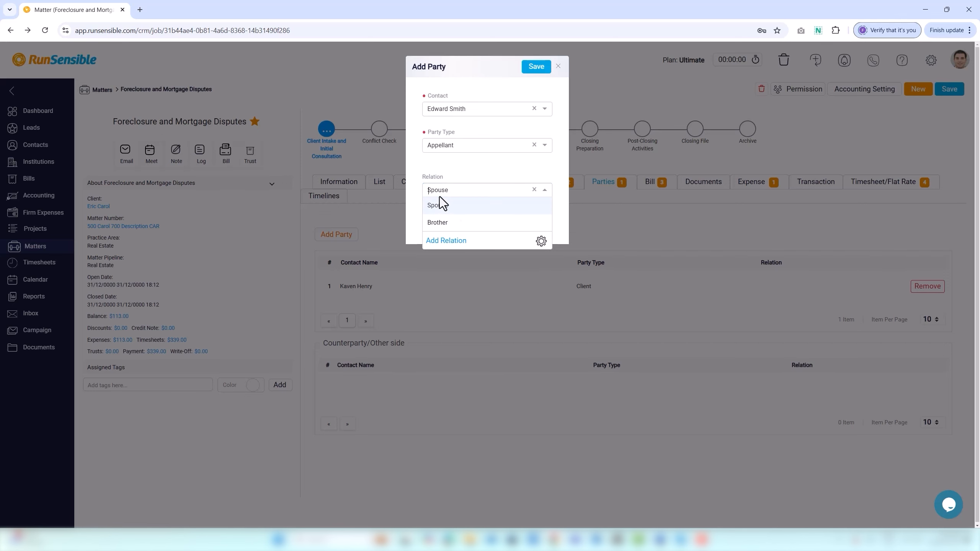
click(440, 241)
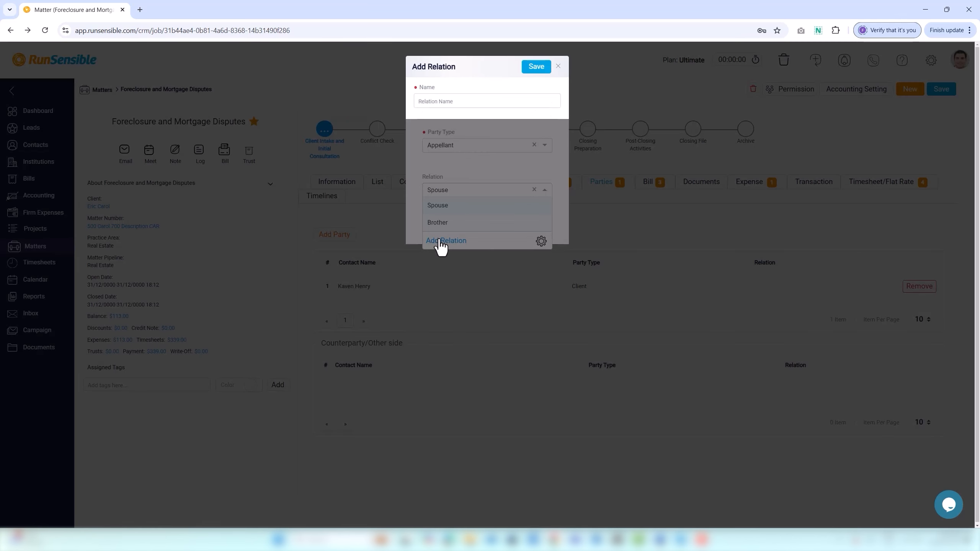
click(443, 102)
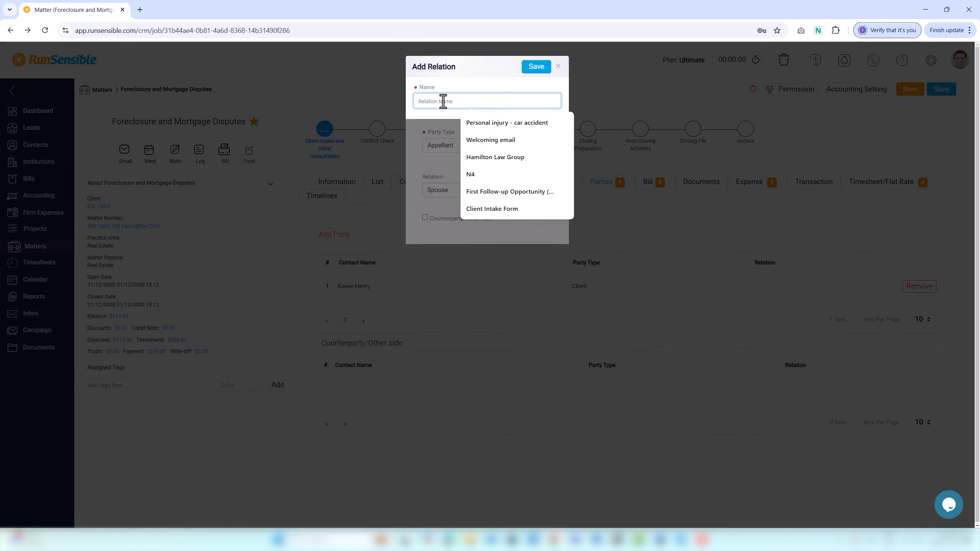
text(c)
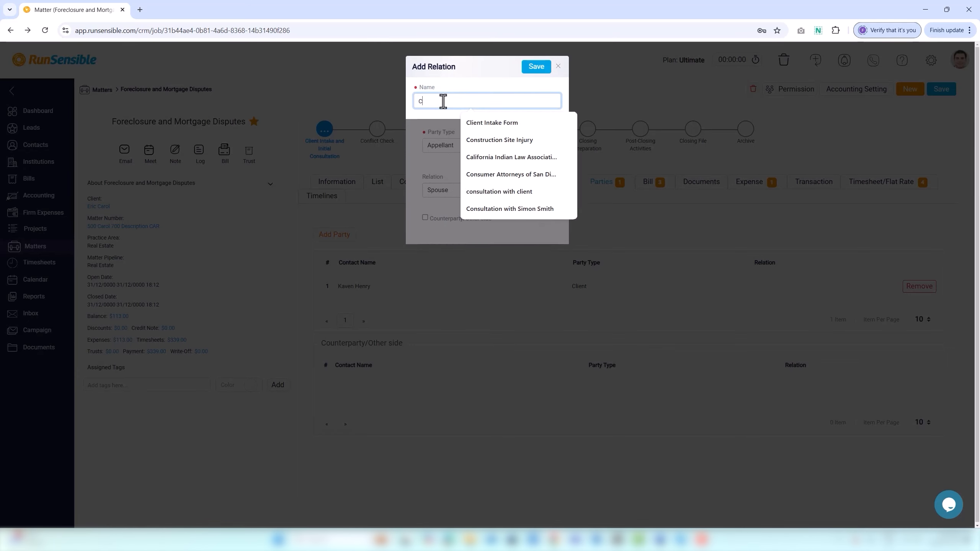
text(oworker)
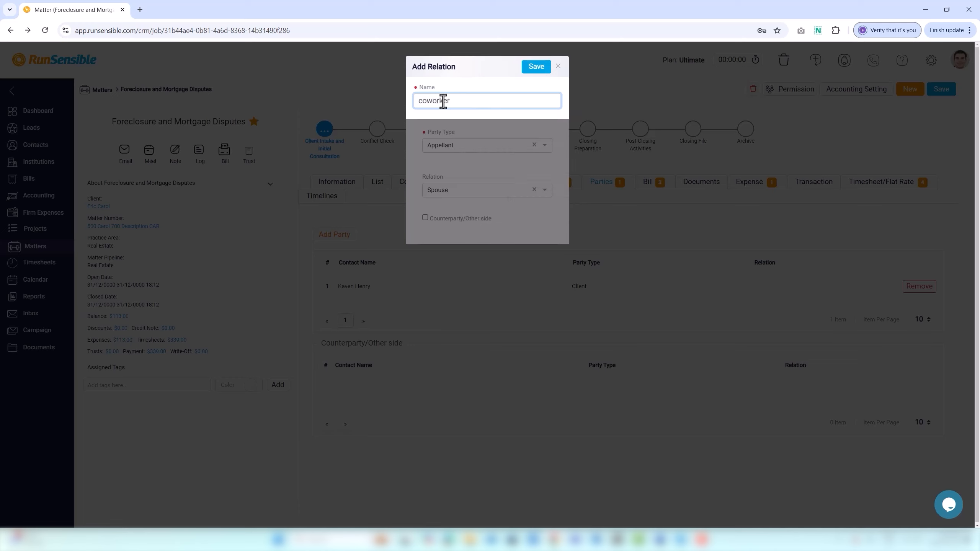
click(536, 67)
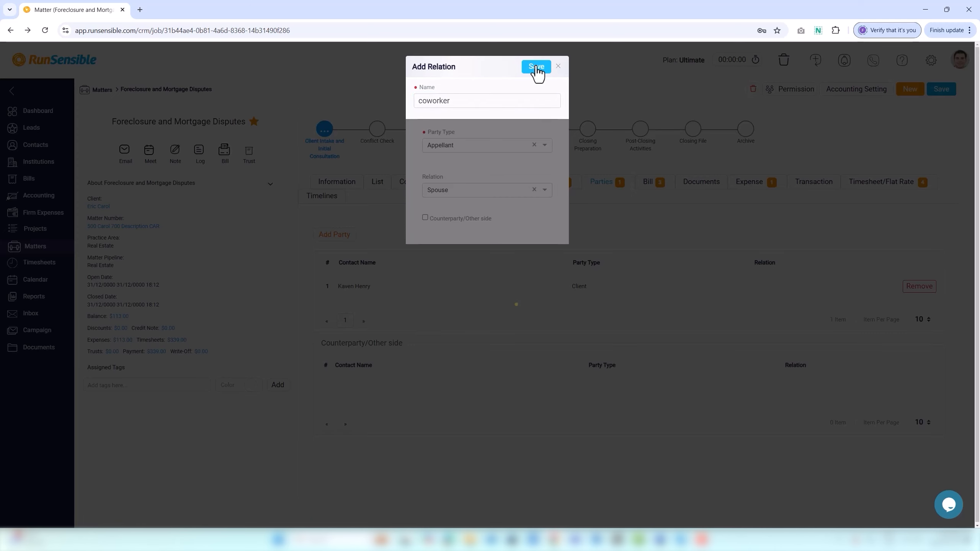
click(558, 67)
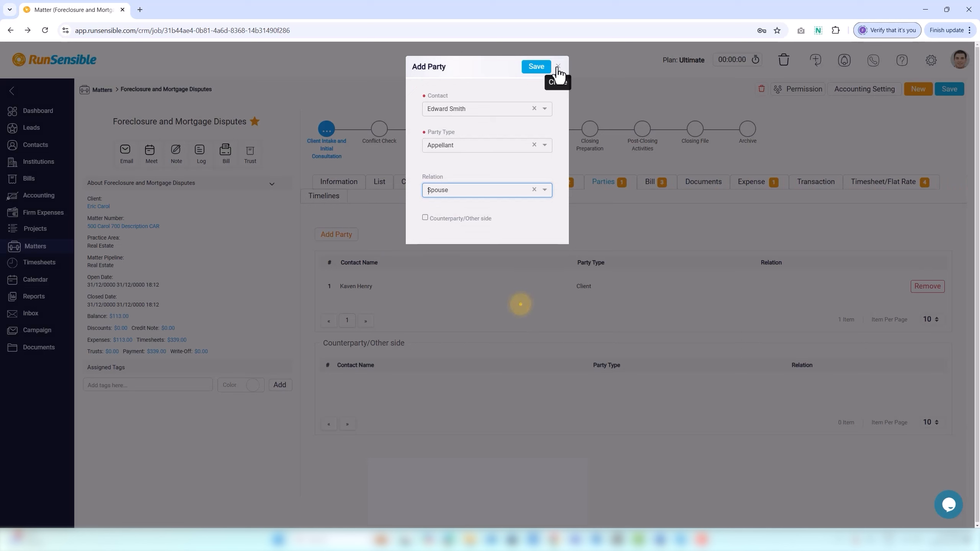
Mark the new party as Counterparty/Other side and save it to the matter.
click(503, 211)
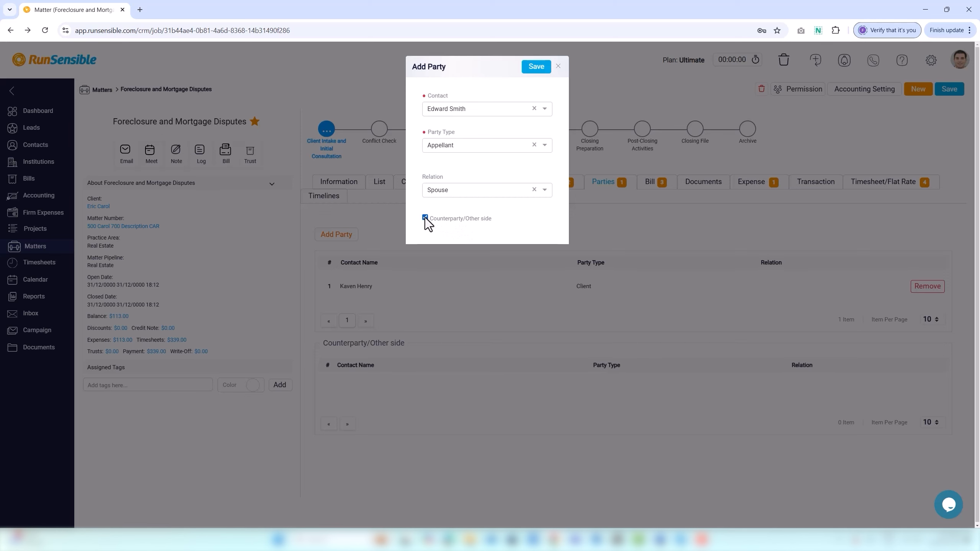
click(536, 67)
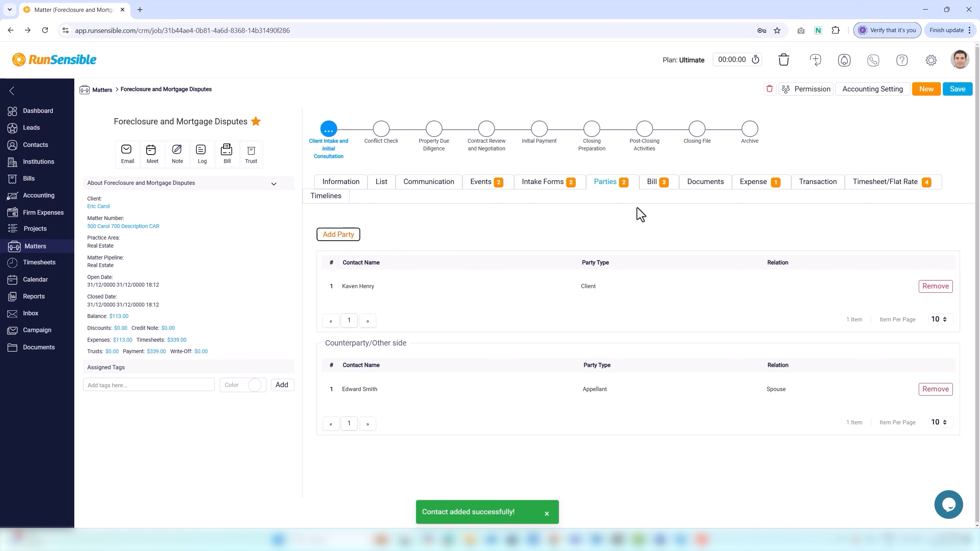
Review the matter's bills, view the details of the draft Trust bill, and return to the Foreclosure and Mortgage Disputes bill list.
click(653, 190)
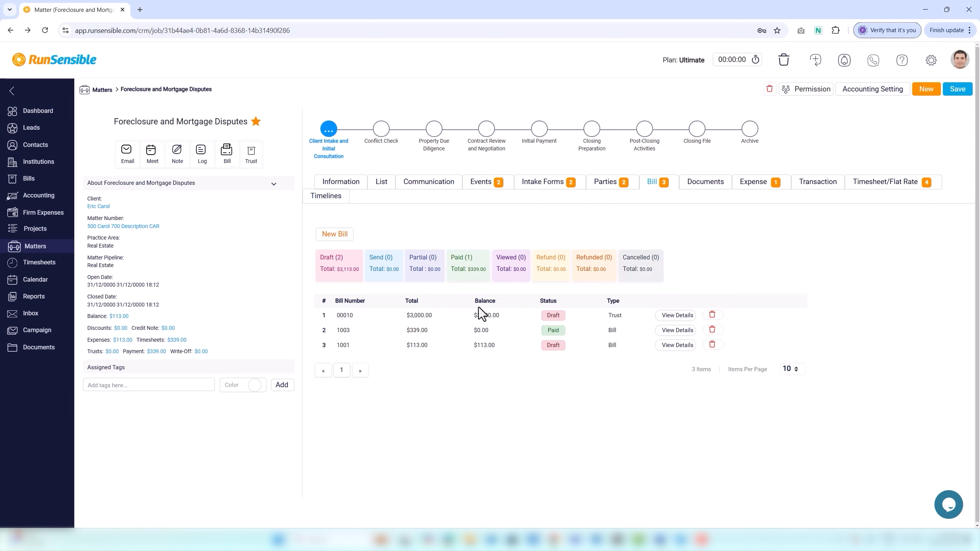
click(662, 319)
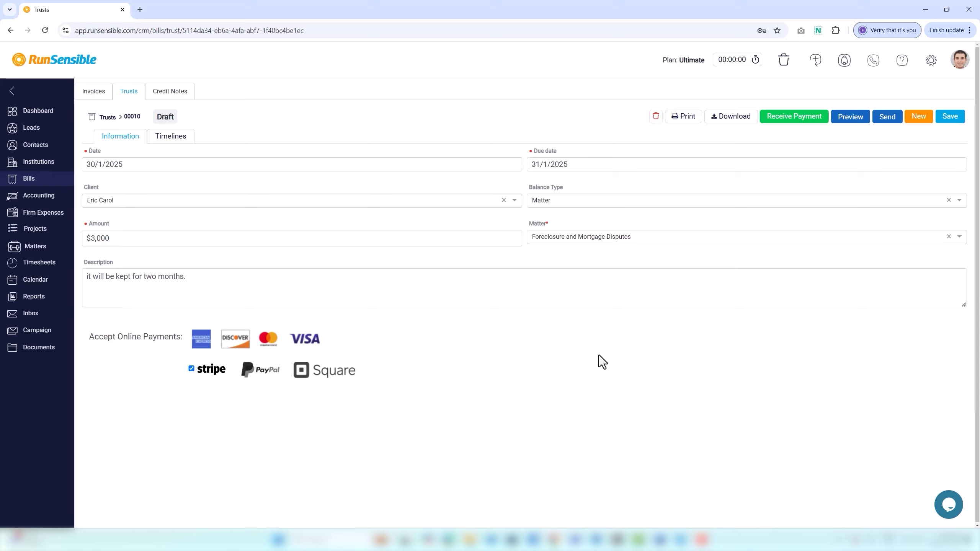
click(48, 253)
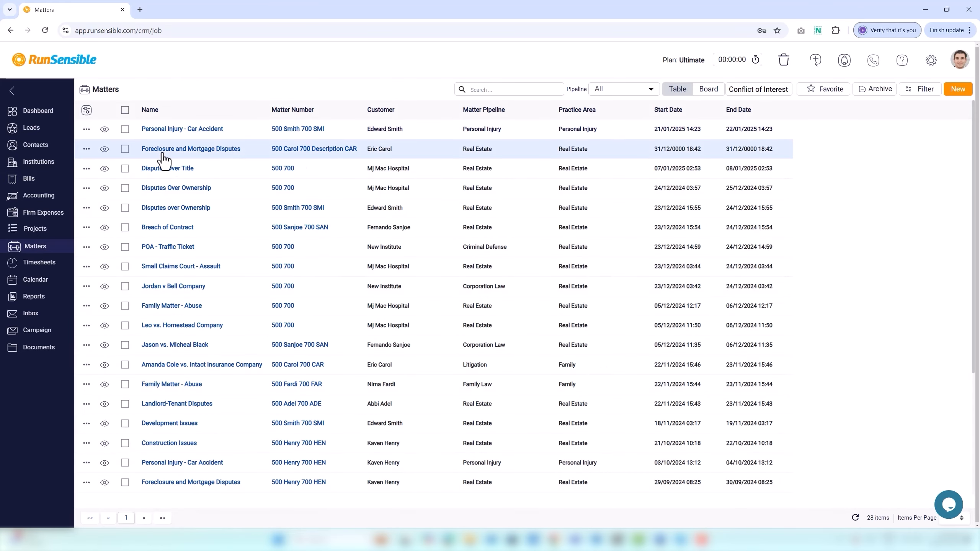
click(163, 150)
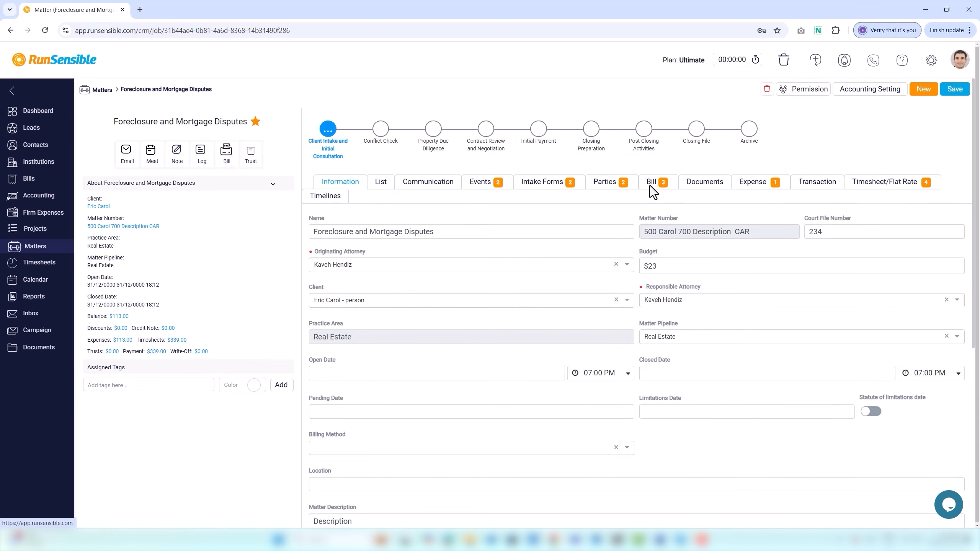
click(651, 183)
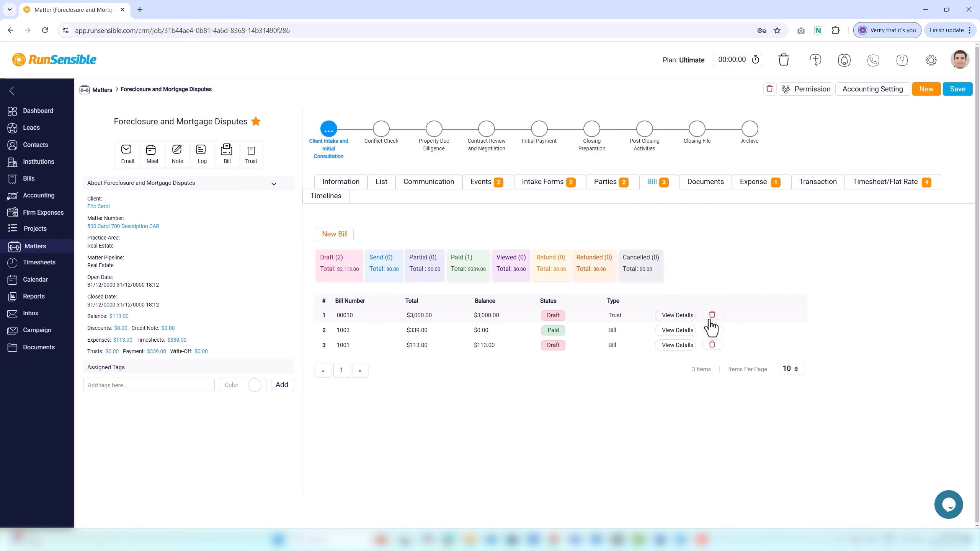
Go to the matter's documents, look at the upload options and close them without adding files.
click(705, 195)
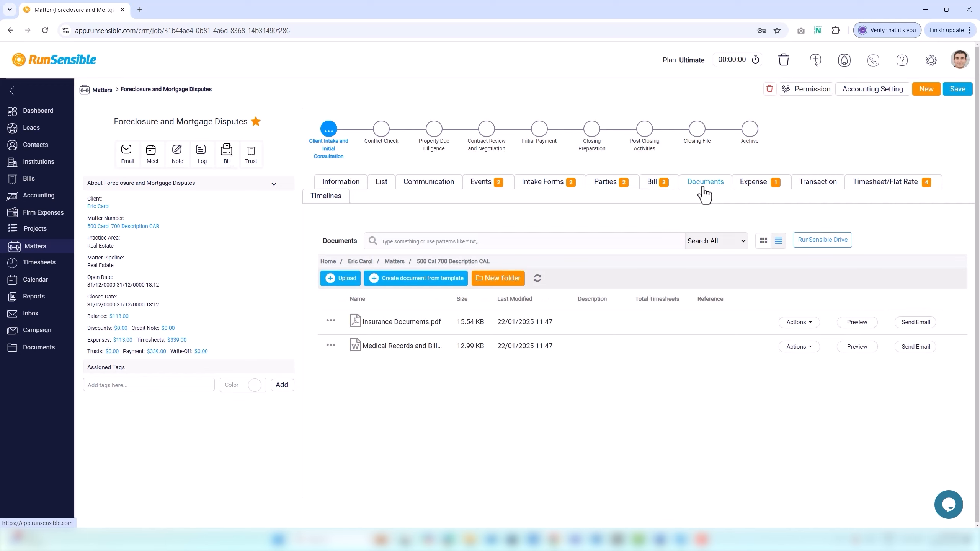
click(347, 279)
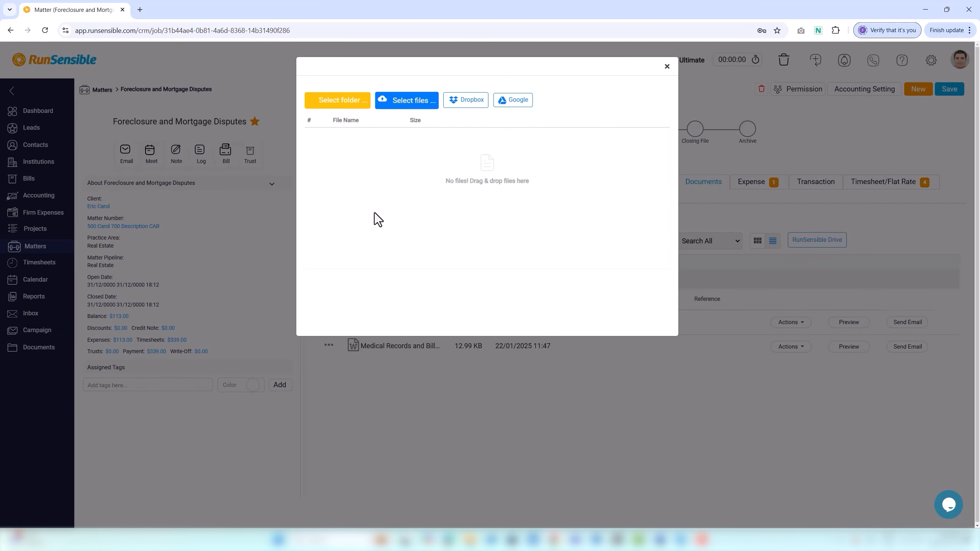
click(667, 66)
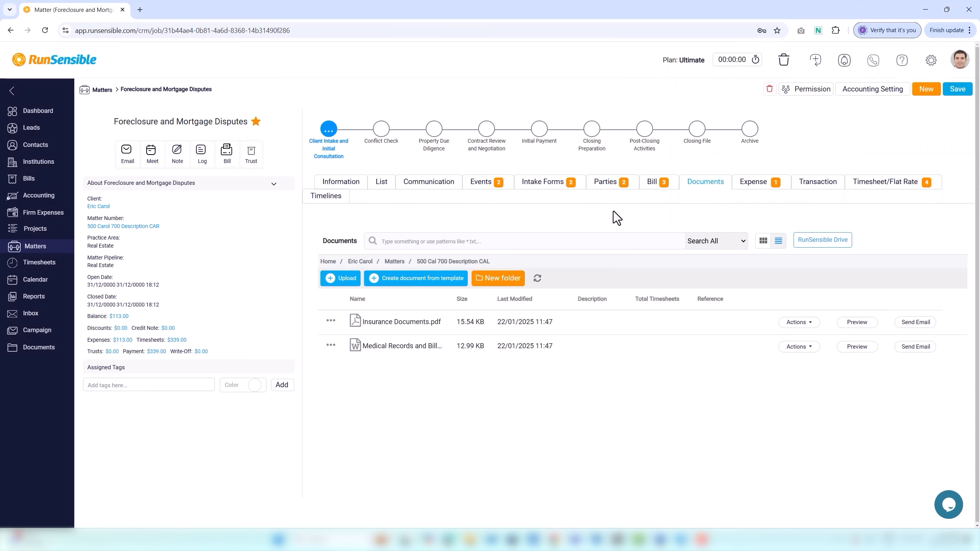
Start creating a document from a template and look through the RunSensible templates and the template sets.
click(424, 286)
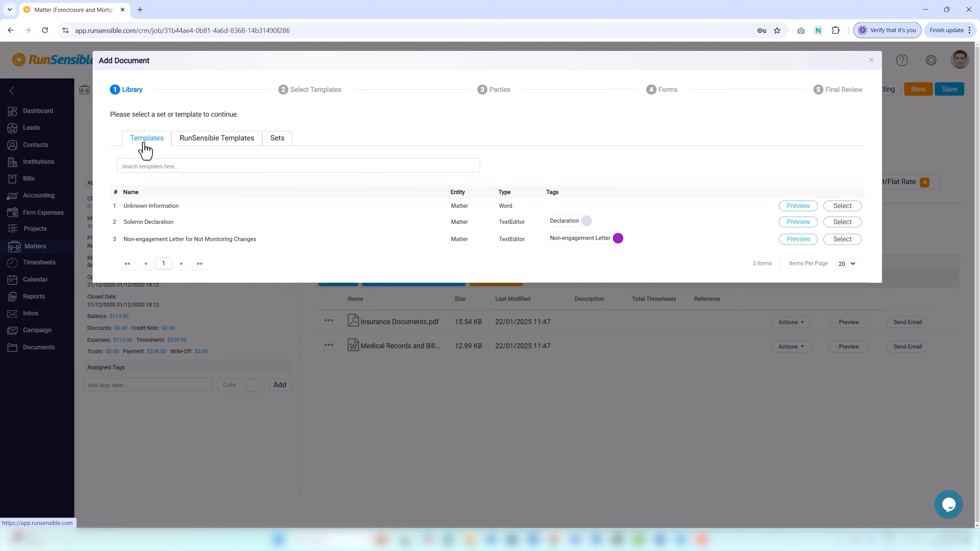
click(199, 143)
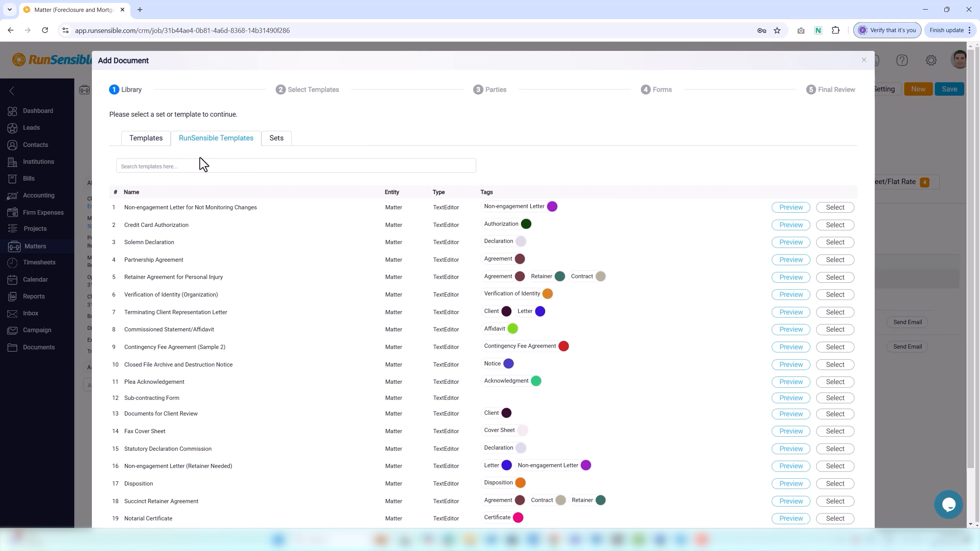
click(277, 138)
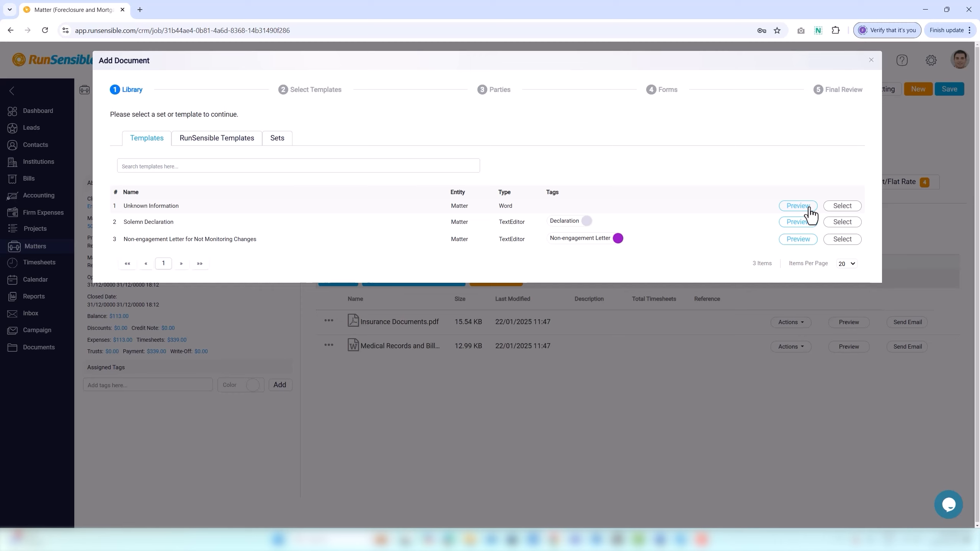
Generate a document from the Unknown Information template with the matter's client as Appellant, and save it to the matter.
click(834, 209)
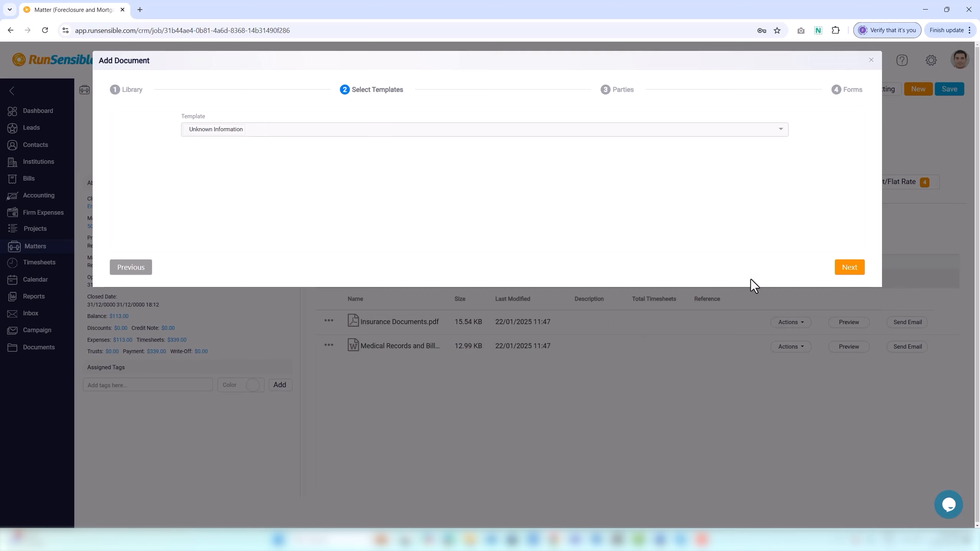
click(851, 271)
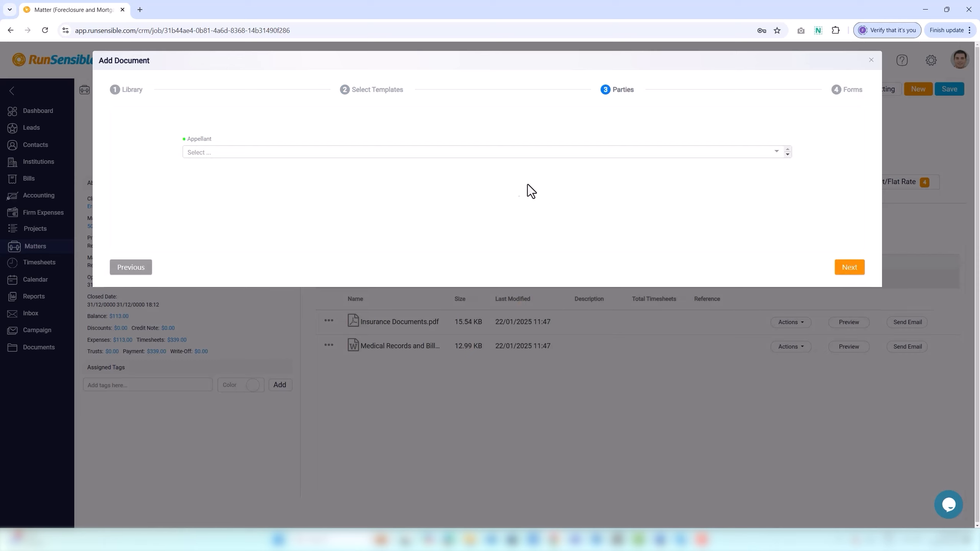
click(508, 155)
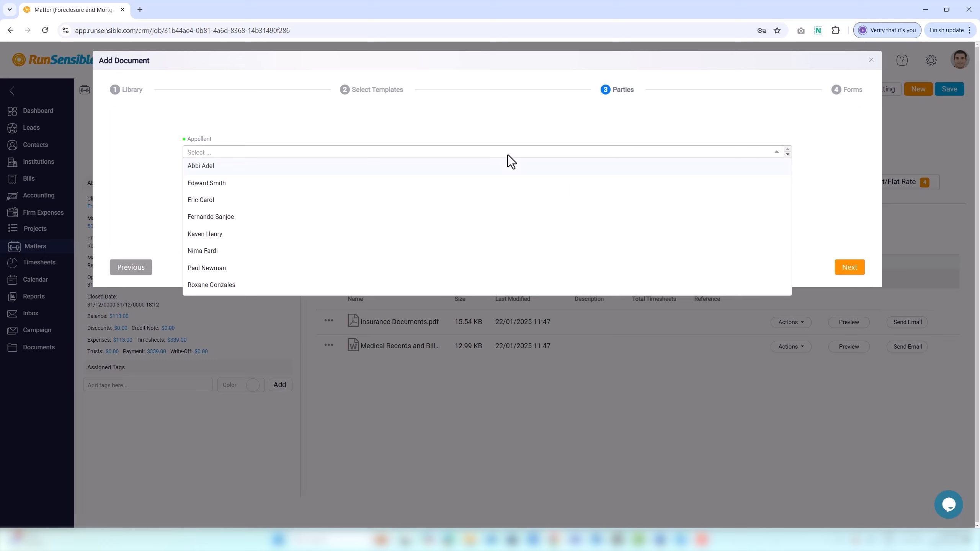
click(456, 200)
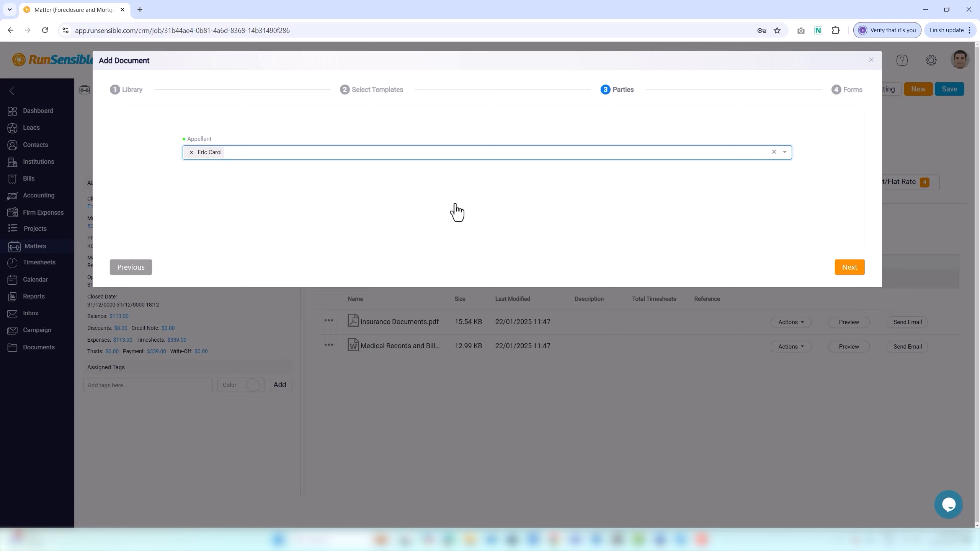
click(850, 273)
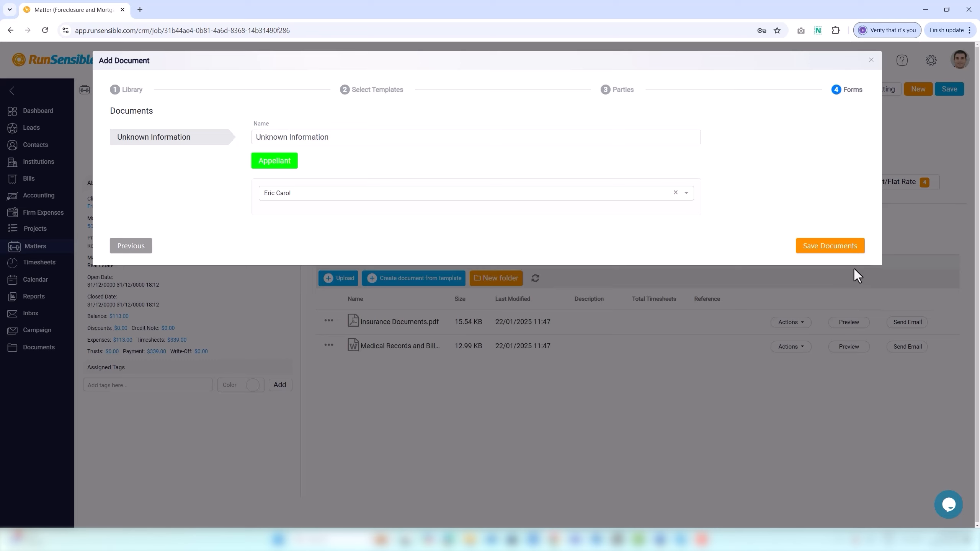
click(687, 194)
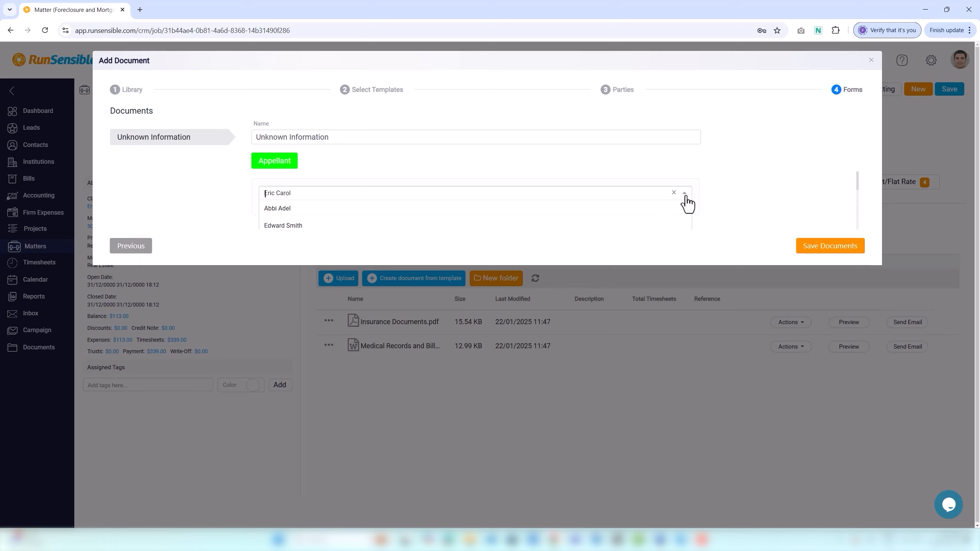
click(703, 226)
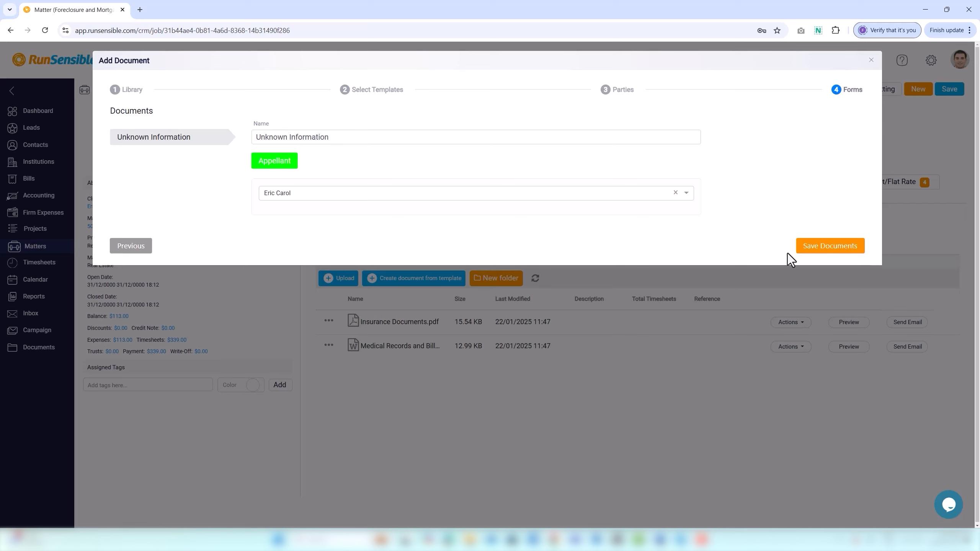
click(816, 256)
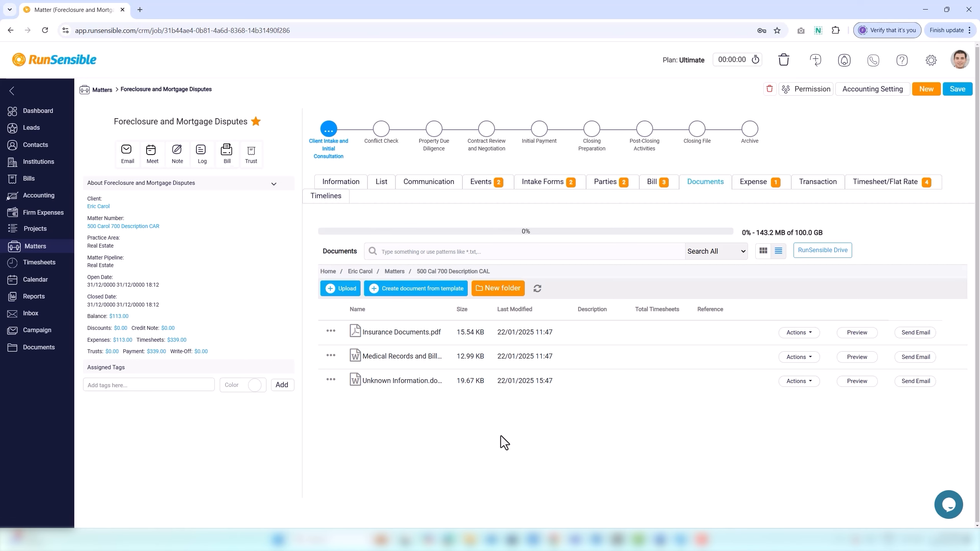
Create a new folder named "Documents" in the matter's documents.
click(502, 295)
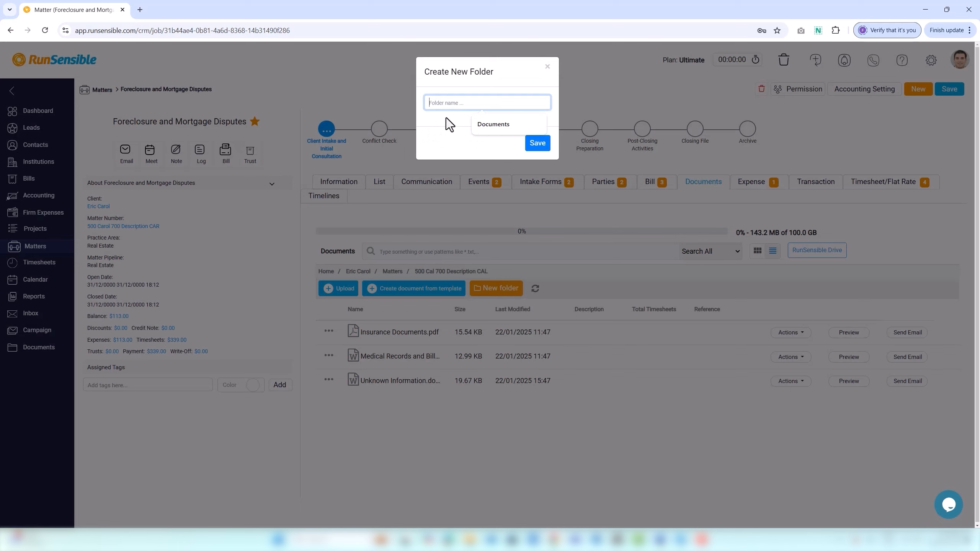
click(484, 126)
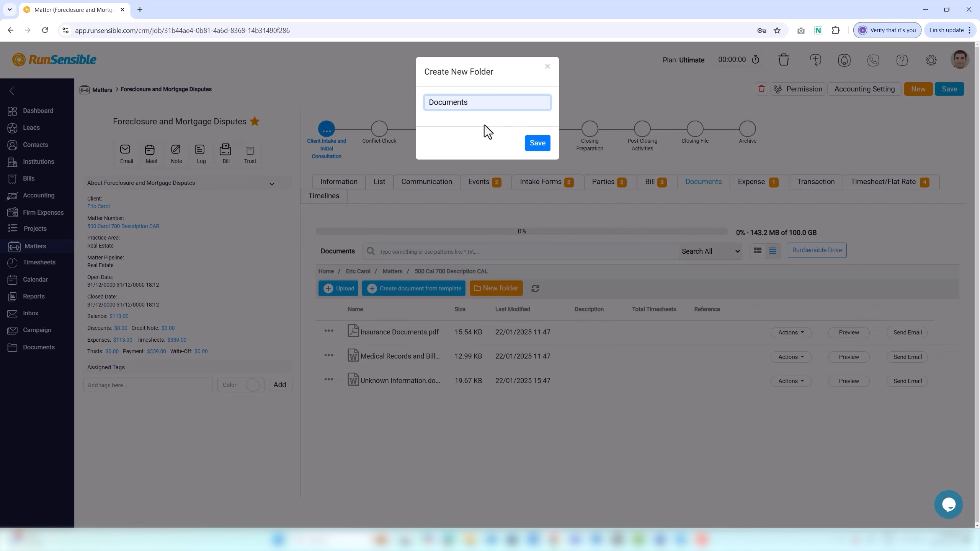
click(531, 151)
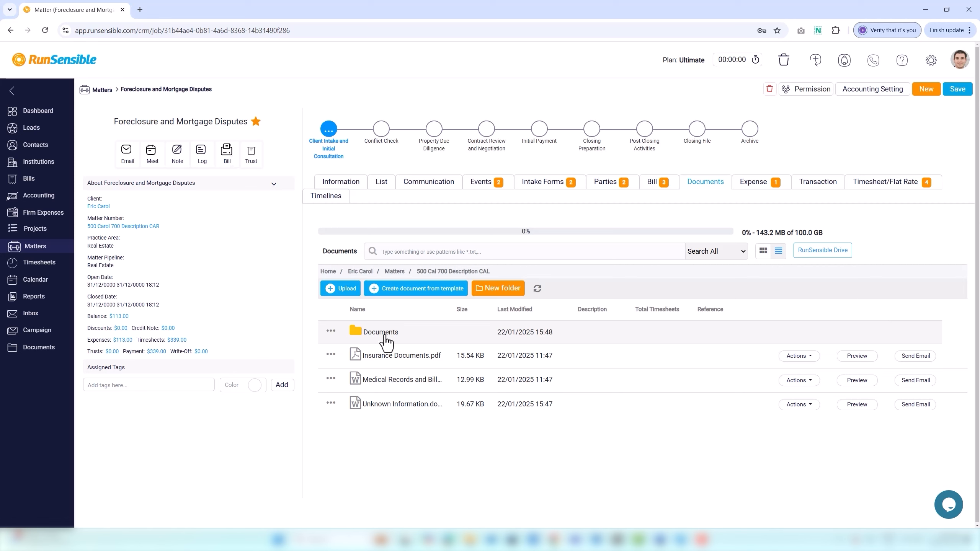
View the RunSensible Drive desktop app information and cancel without installing it.
click(815, 255)
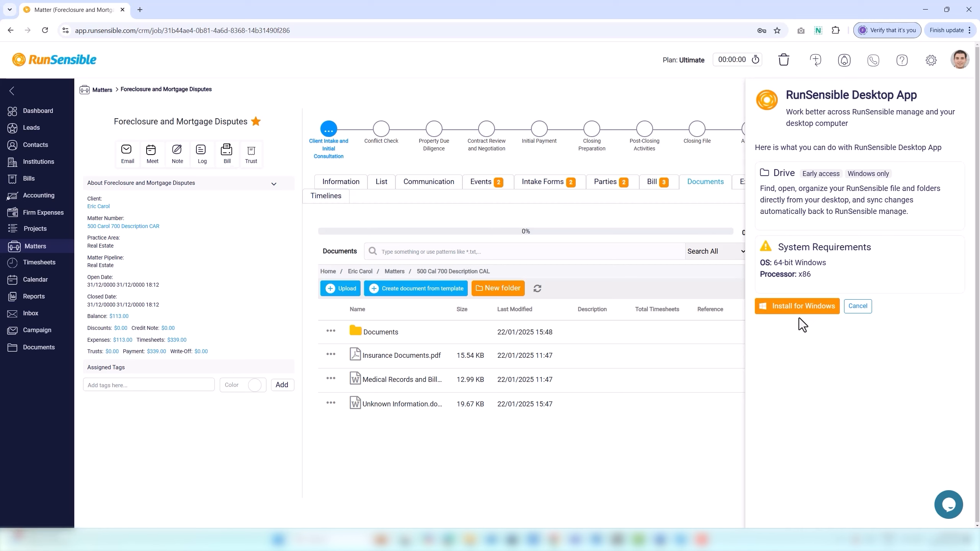
click(857, 307)
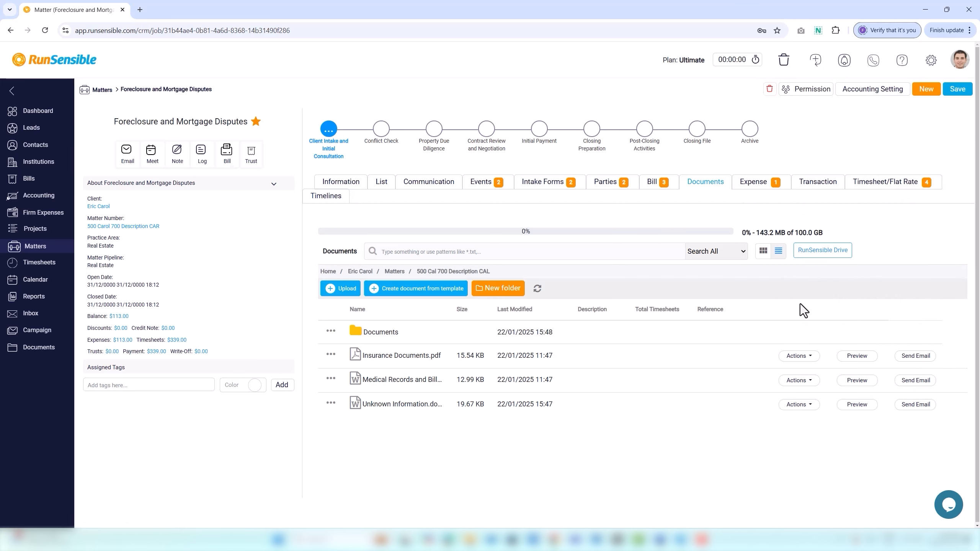
Start a new soft expense for the matter titled "Court travel", dated 23/1/2025, with the description "i travelled to the court.".
click(753, 185)
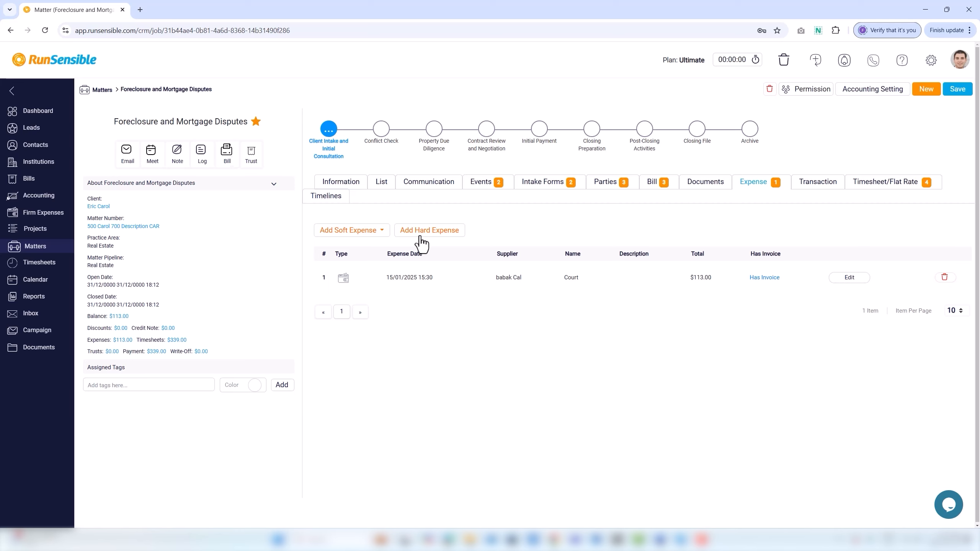
click(369, 236)
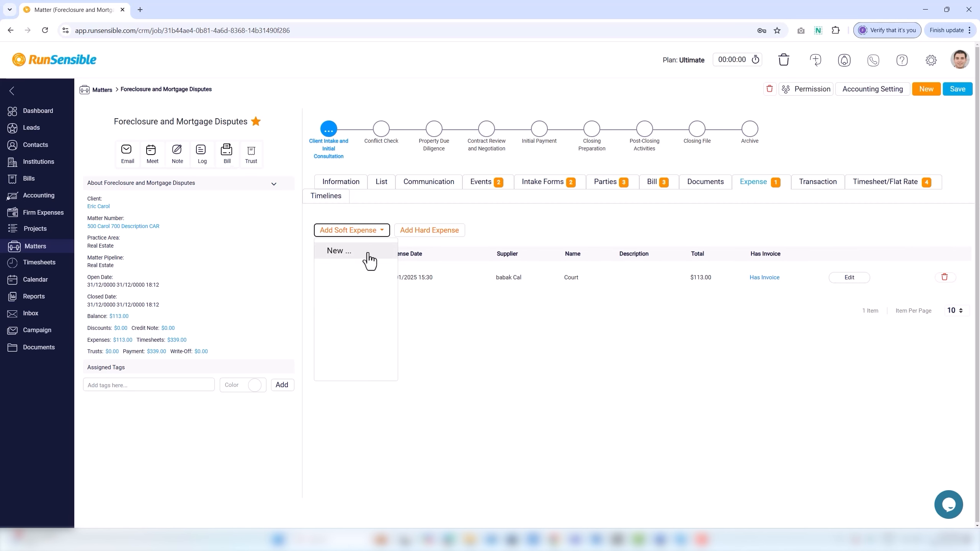
click(368, 261)
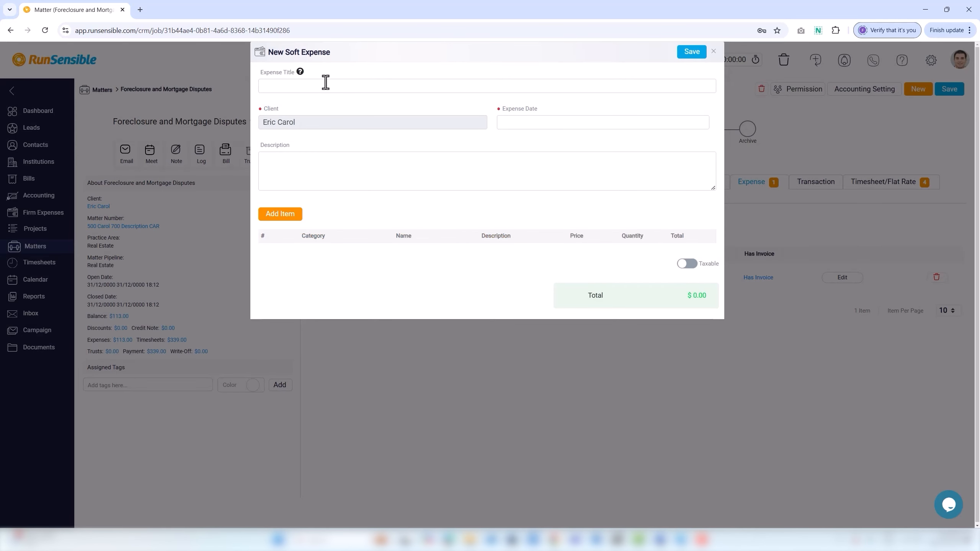
click(318, 84)
text(Court travel)
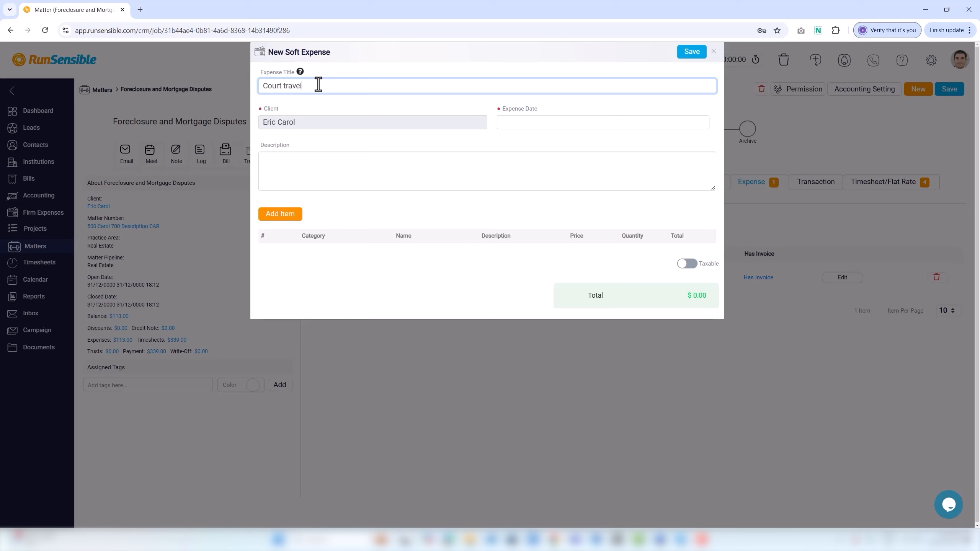
click(512, 123)
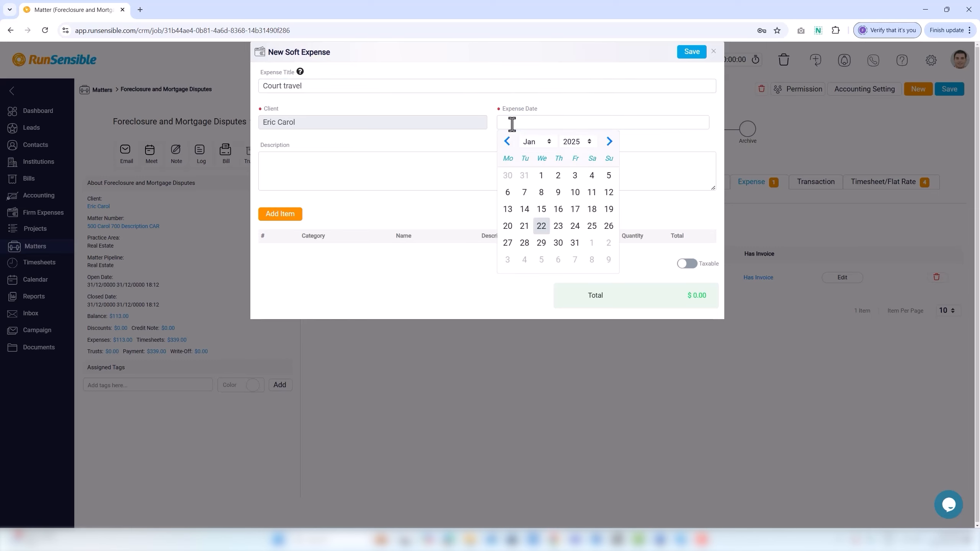
click(558, 226)
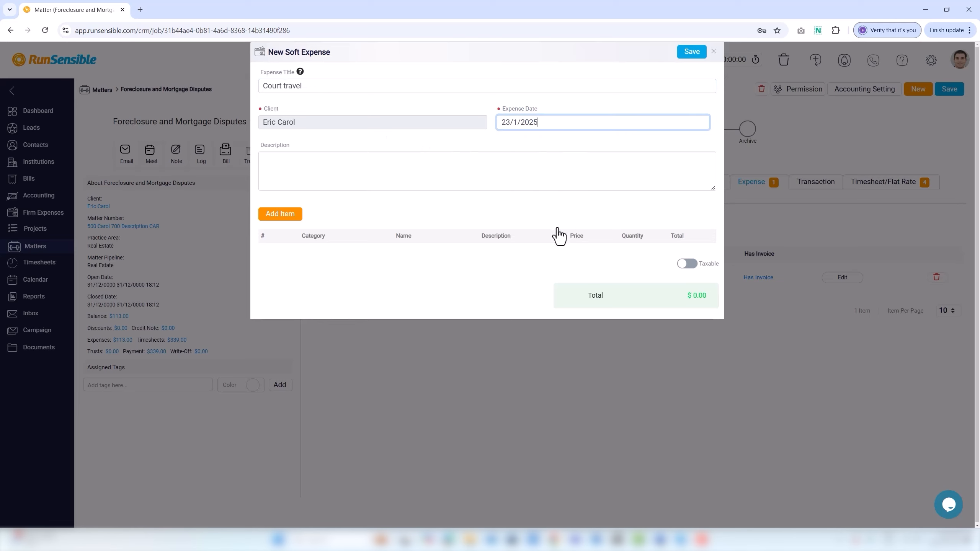
click(526, 179)
text(i travelle)
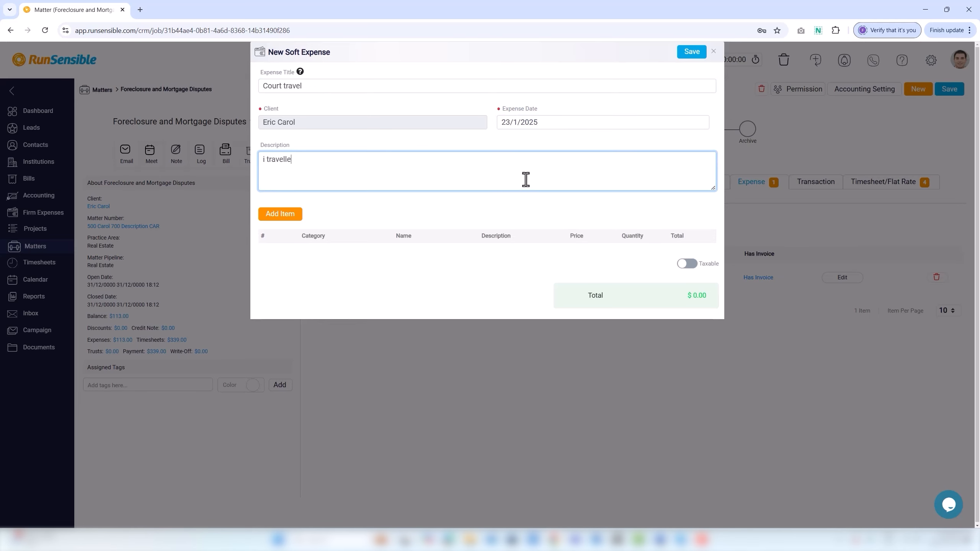
text(d to the court.)
Add an item to the Court travel expense and assign it the Travel category.
click(277, 216)
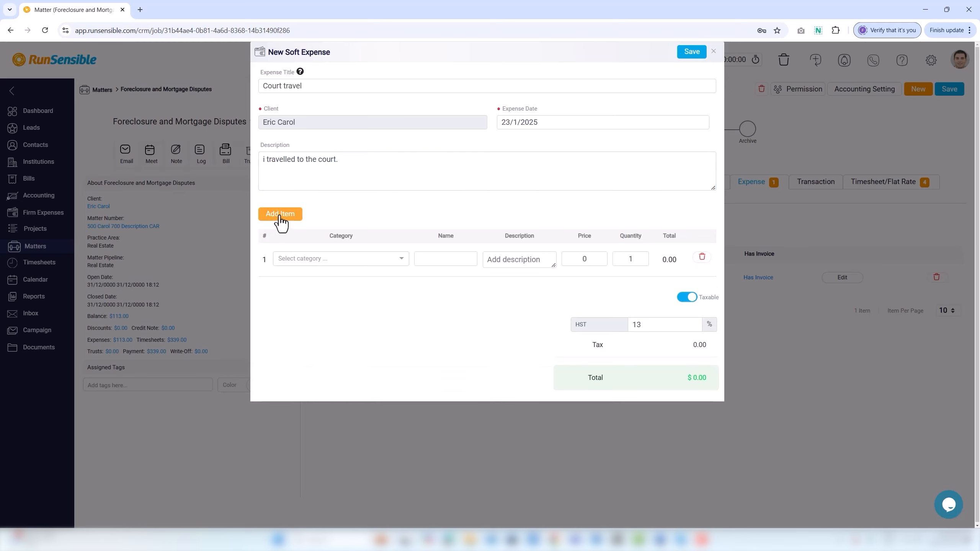
click(287, 261)
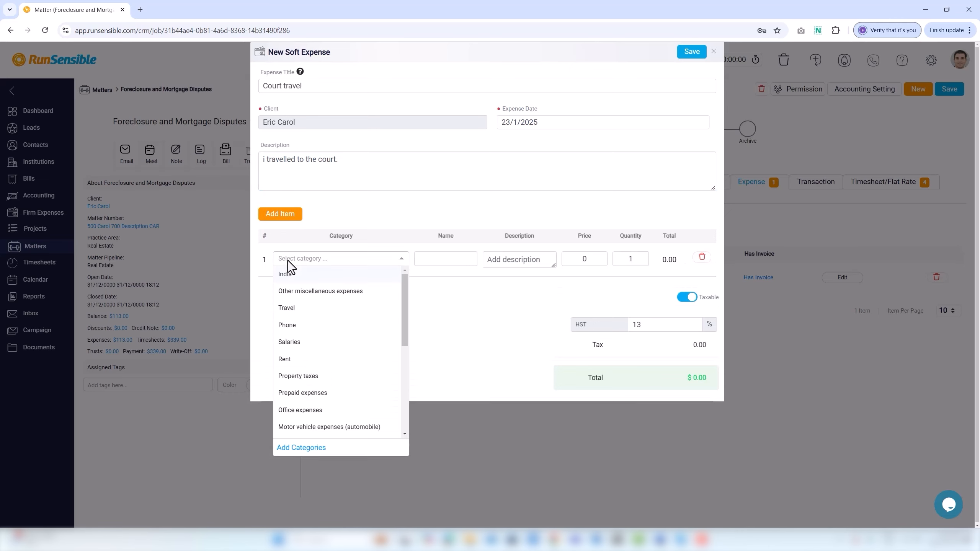
click(290, 309)
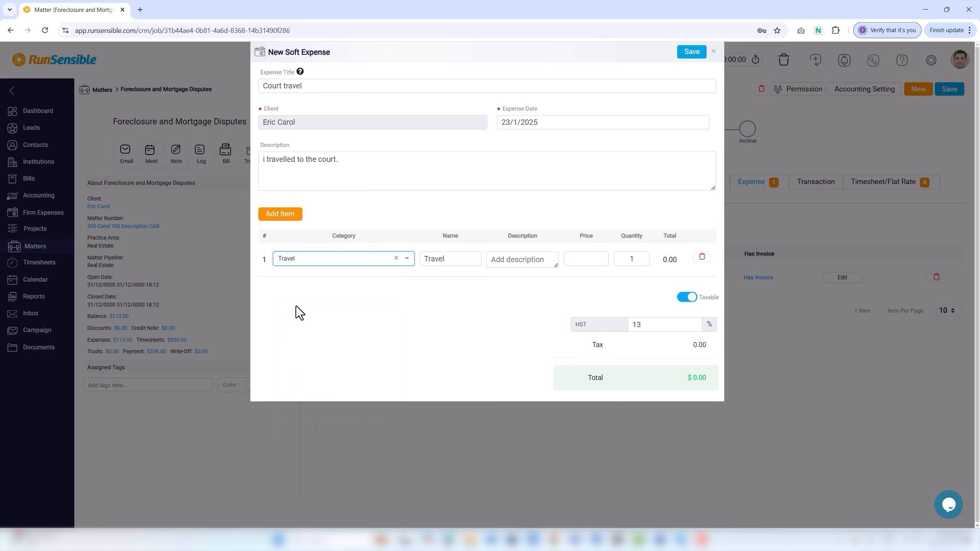
Create an expense category named "commuting" with Travel as its parent category, and save it.
click(310, 264)
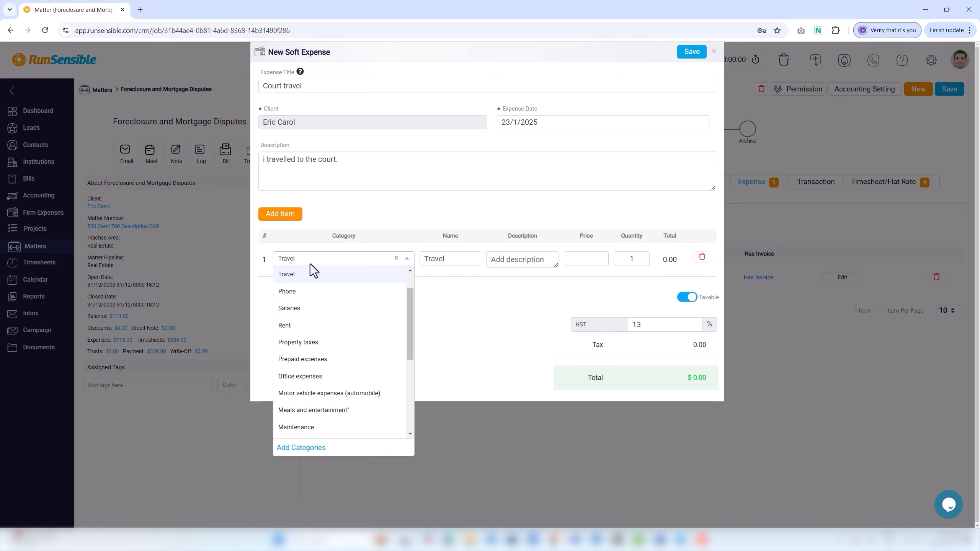
click(321, 449)
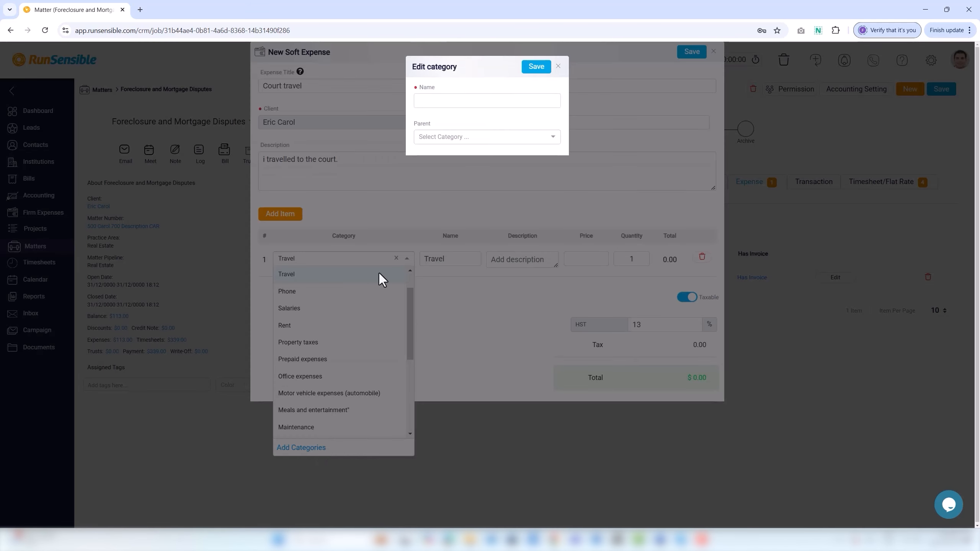
click(446, 104)
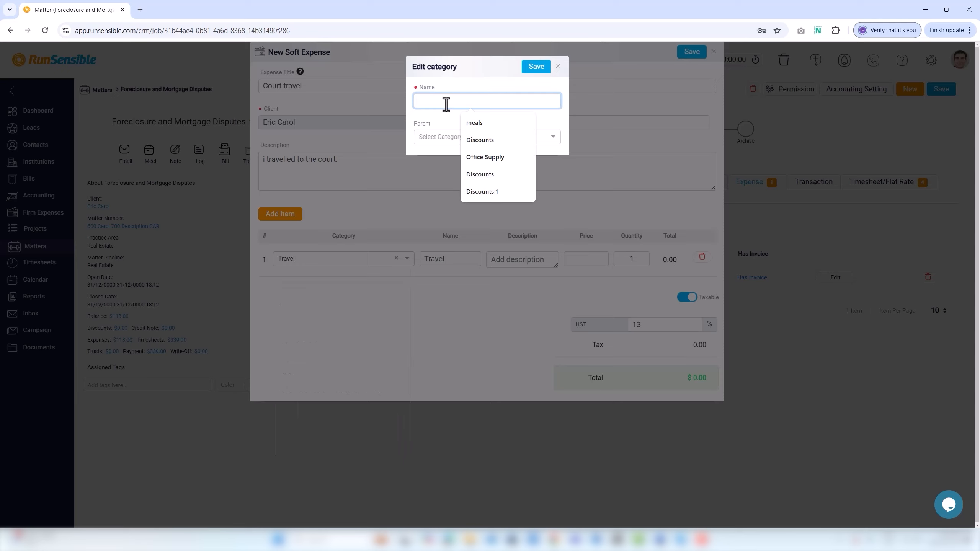
text(commu)
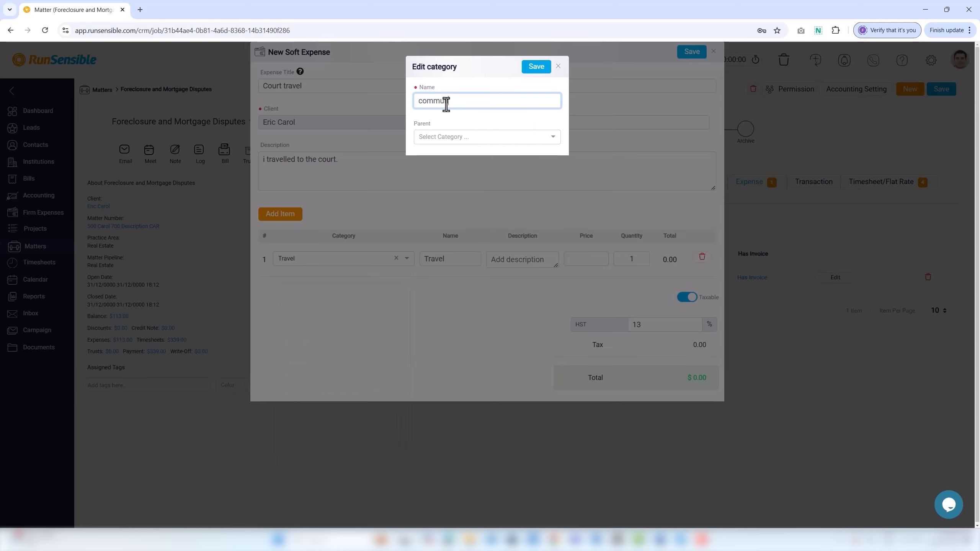
text(ting)
click(455, 136)
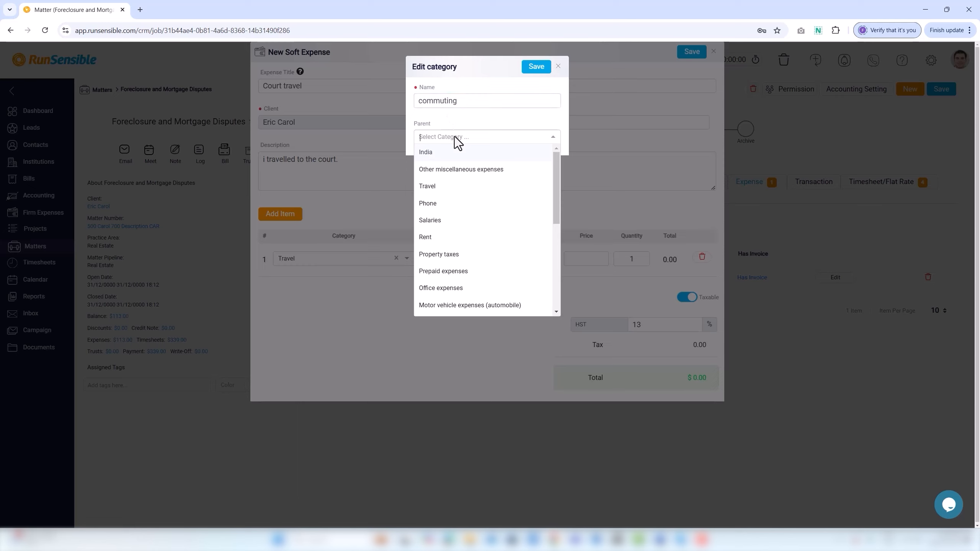
click(456, 192)
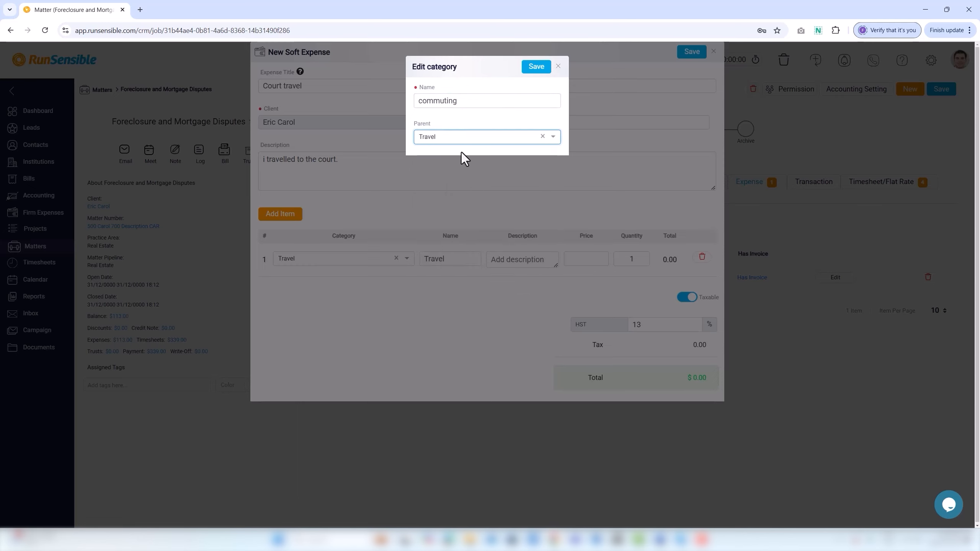
click(532, 67)
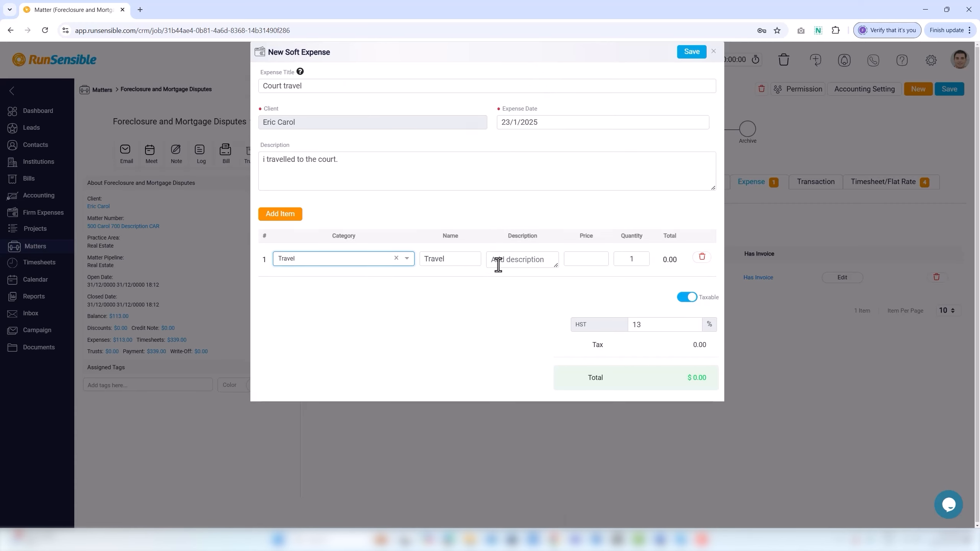
Set the Travel item's price to 30 and save the soft expense.
click(574, 264)
text(30)
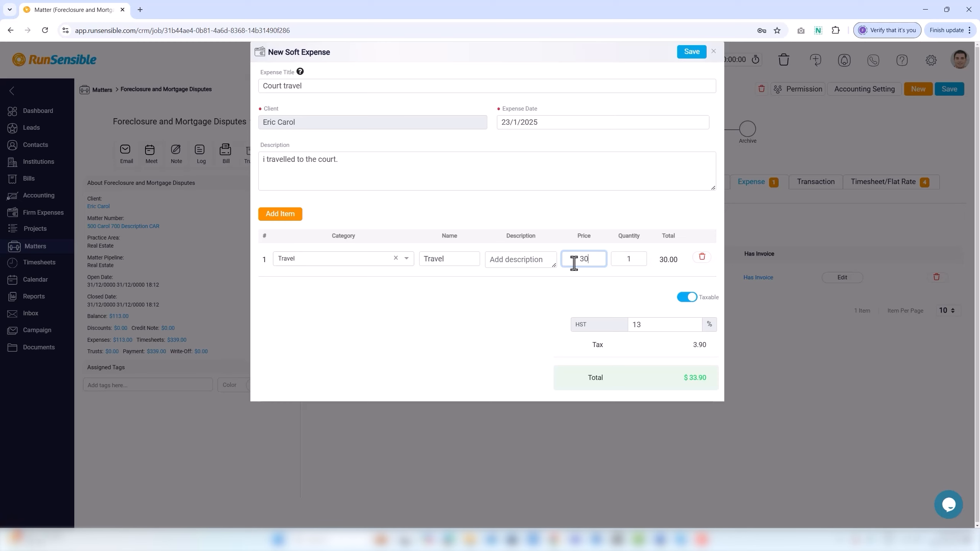
click(623, 265)
click(664, 262)
click(687, 57)
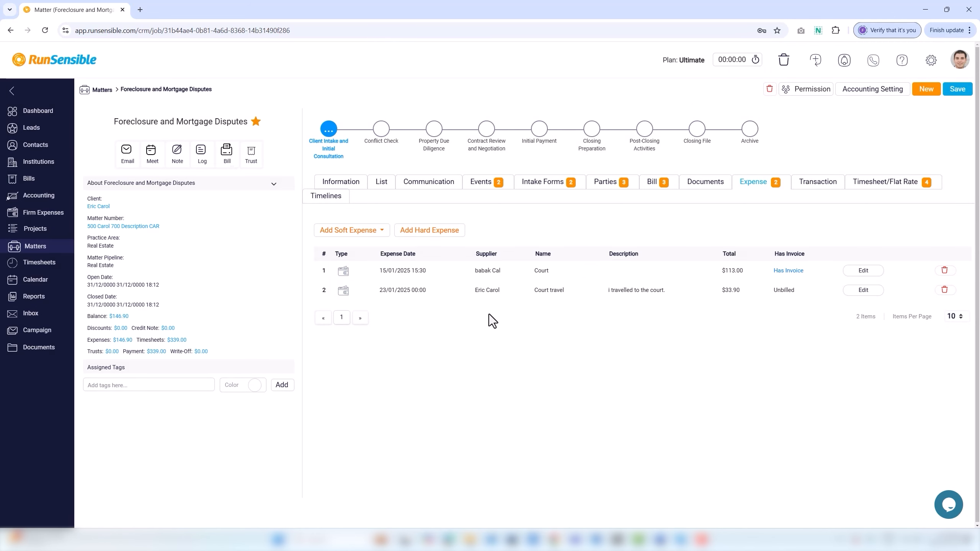
Start a hard expense for the matter with the Business Account as bank, Withdrawal as transaction type and Cash as payment method.
click(454, 238)
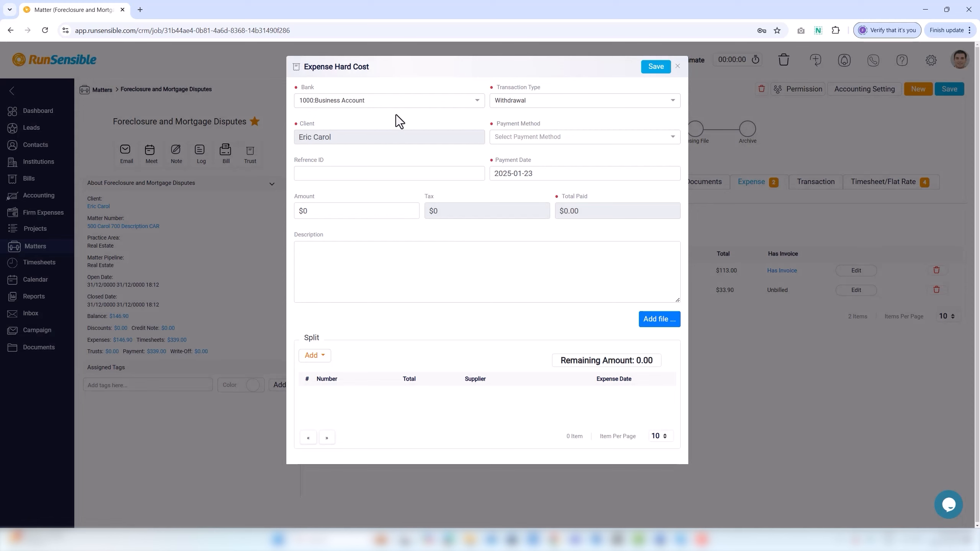
click(394, 108)
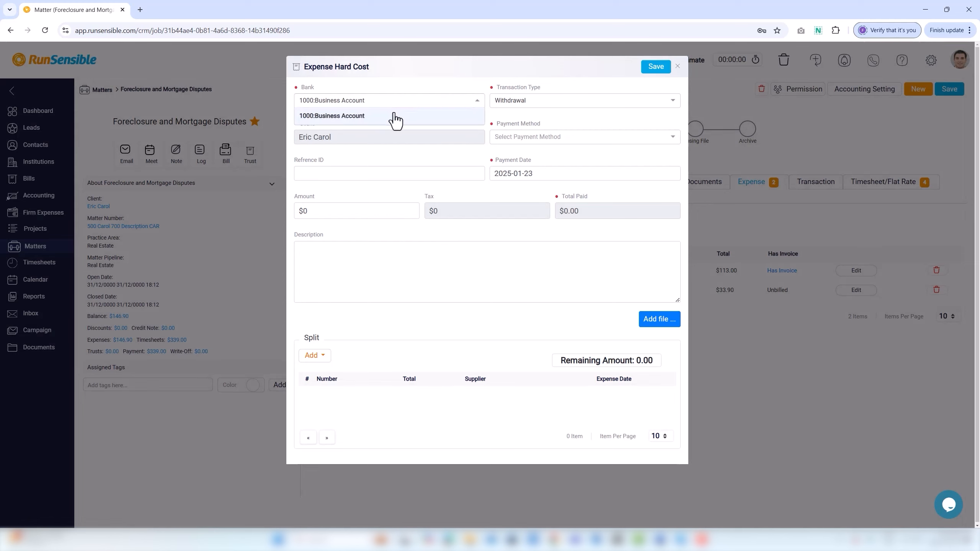
click(395, 116)
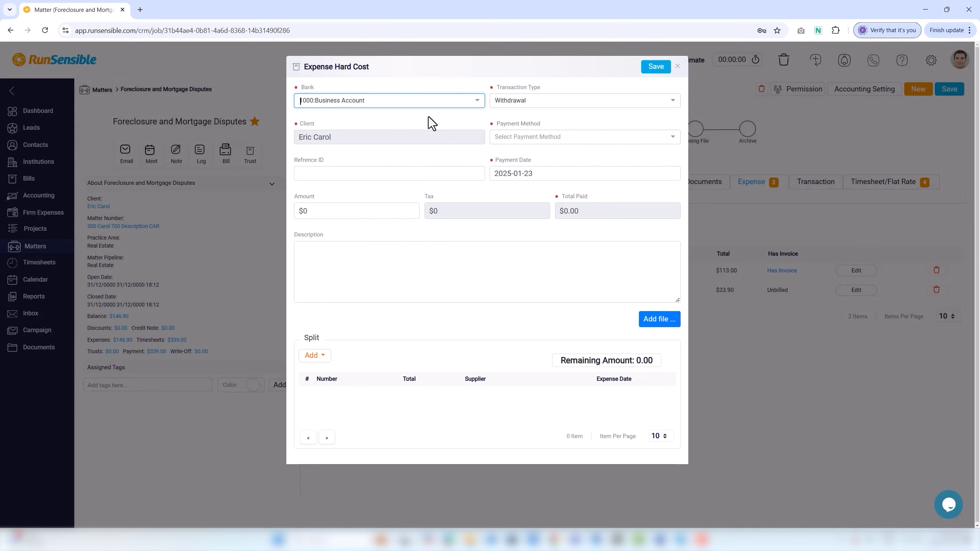
click(515, 104)
click(519, 118)
click(522, 141)
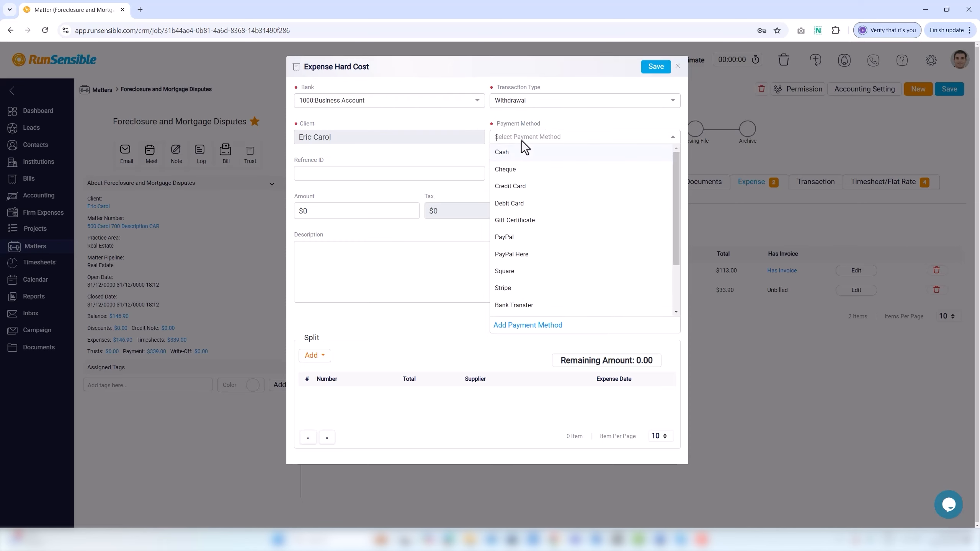
click(517, 155)
Set the hard expense's payment date to 2025-01-23 and its amount to $1,000.
click(443, 176)
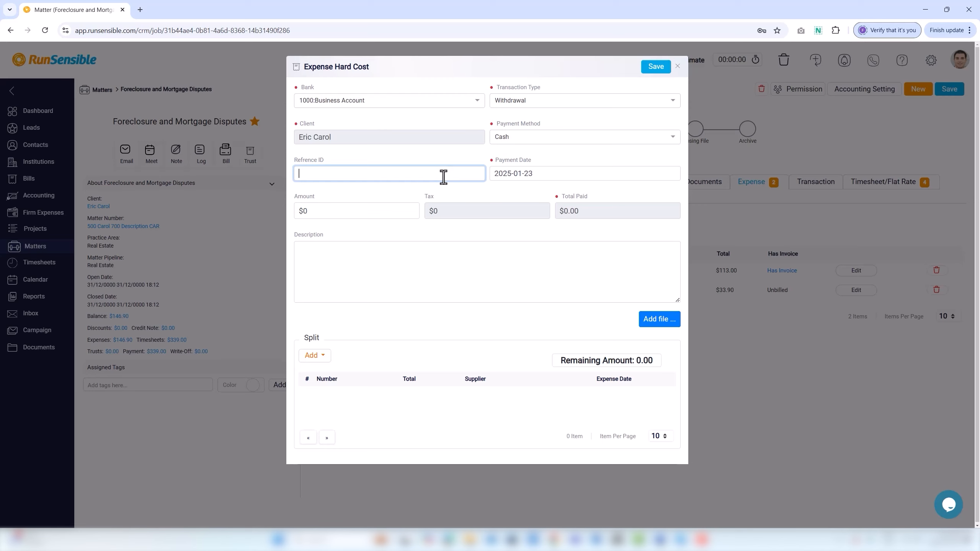
click(499, 175)
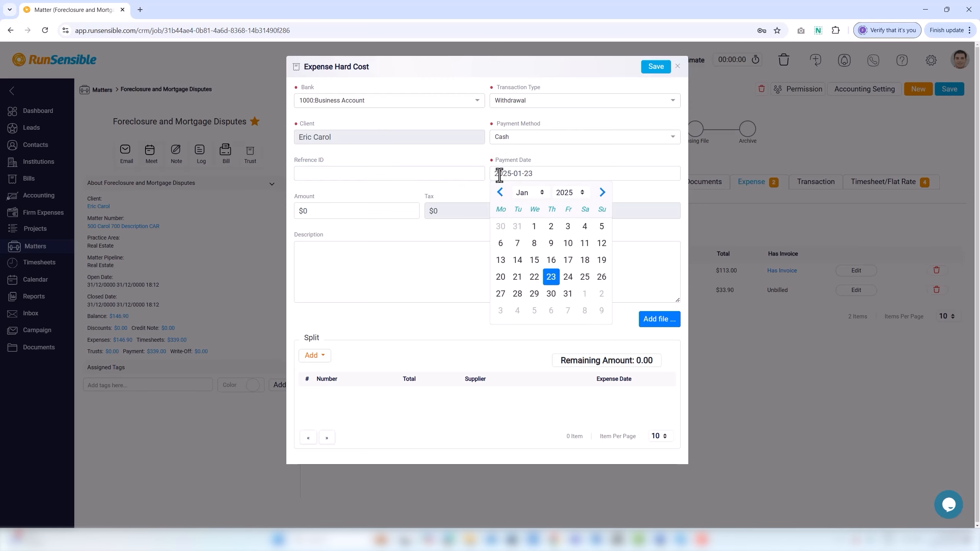
click(546, 272)
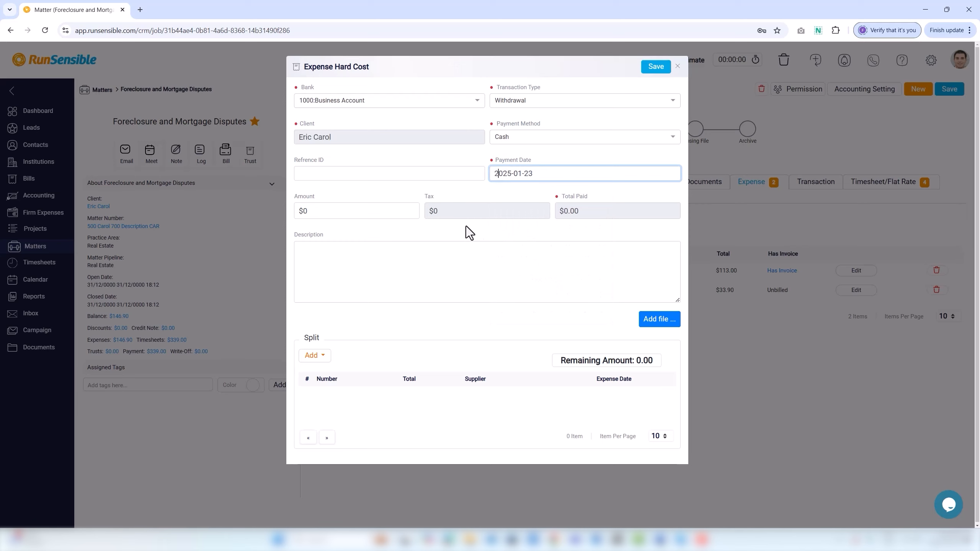
click(353, 212)
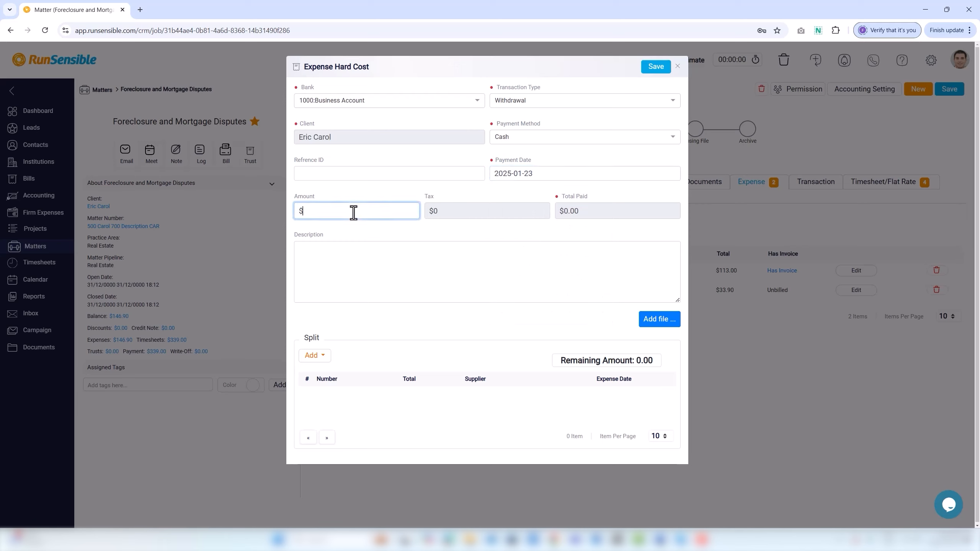
text(1000)
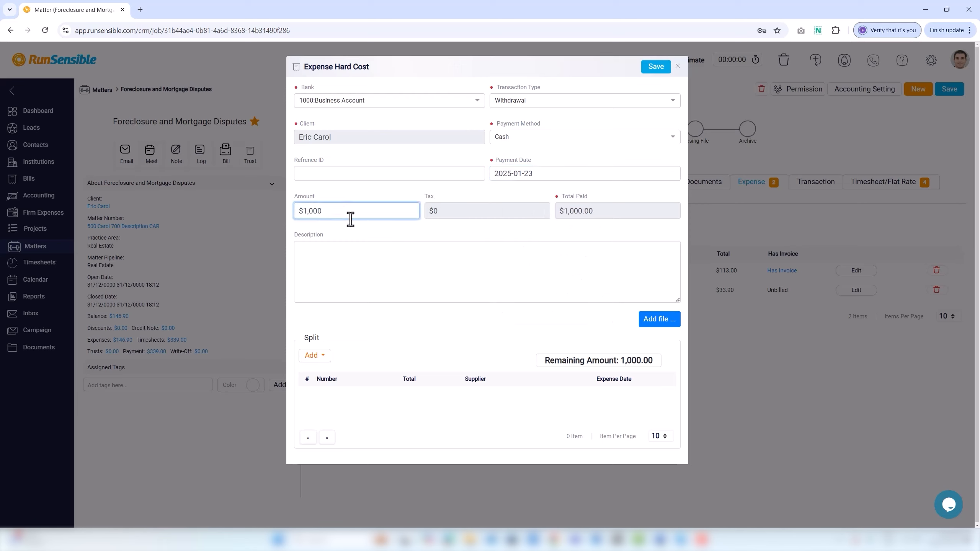
click(335, 251)
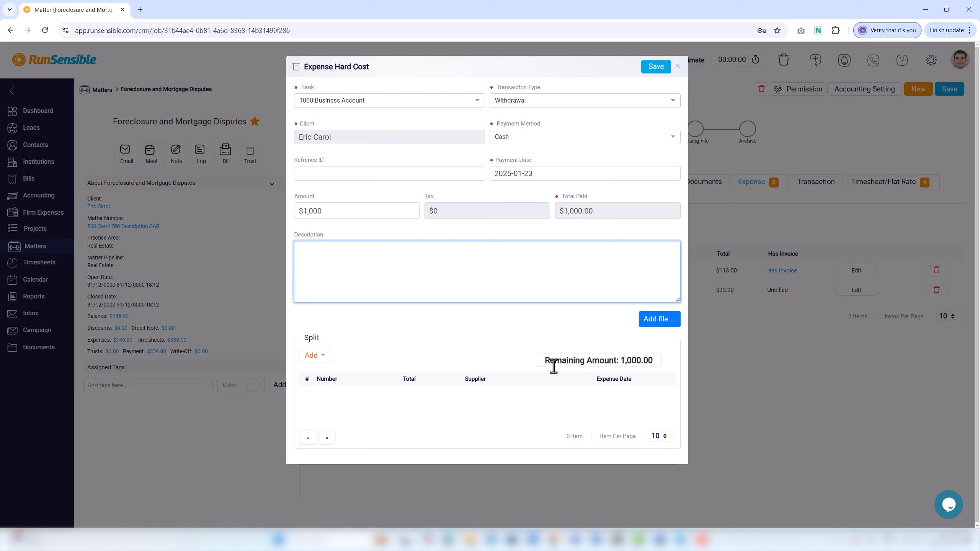
click(317, 362)
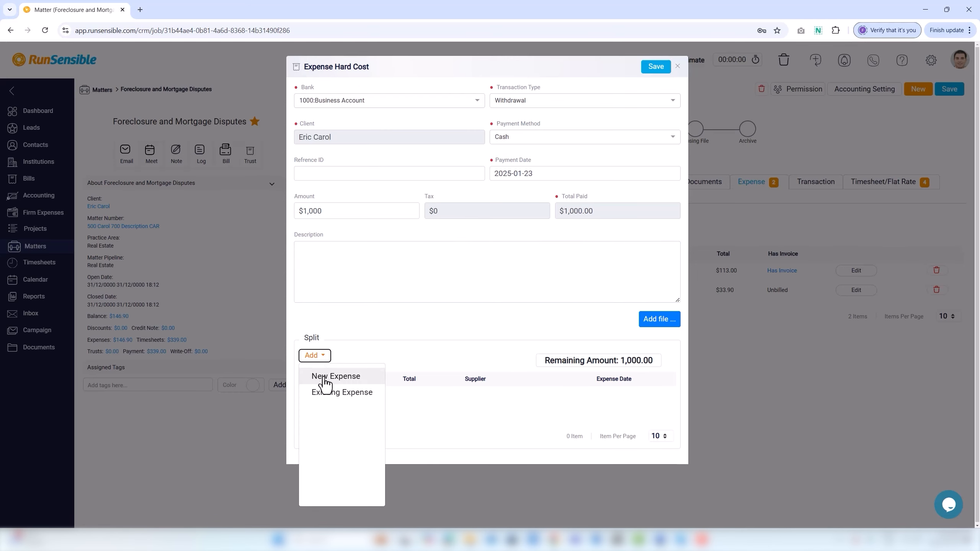
click(325, 377)
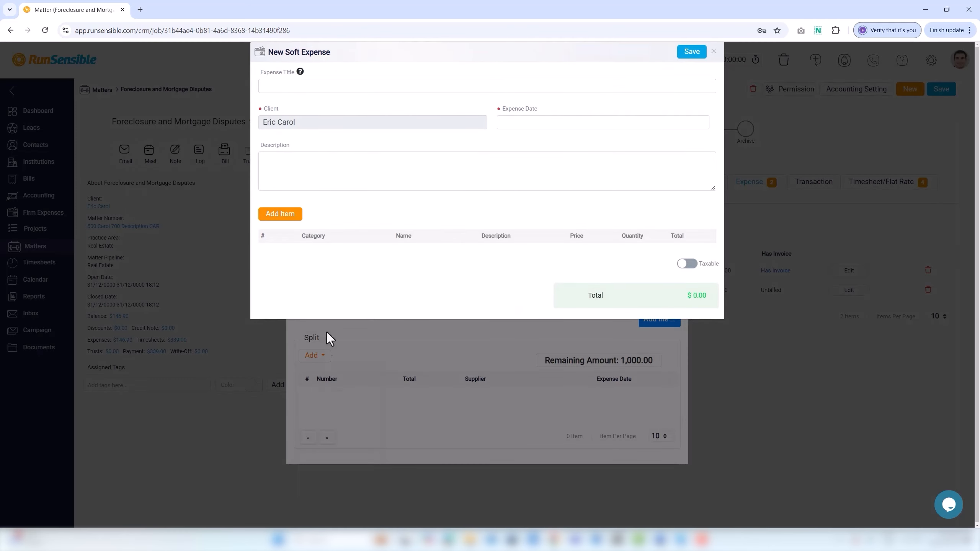
click(330, 88)
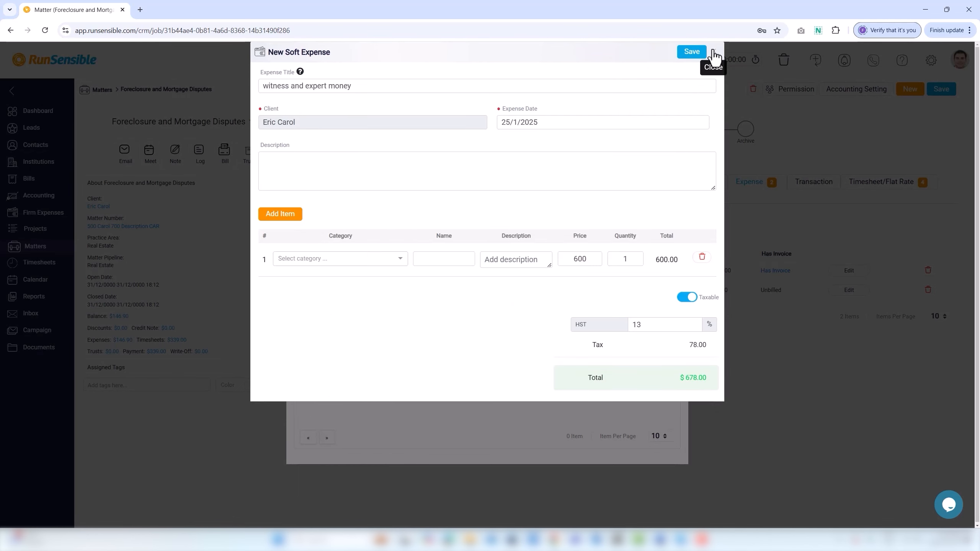
click(714, 51)
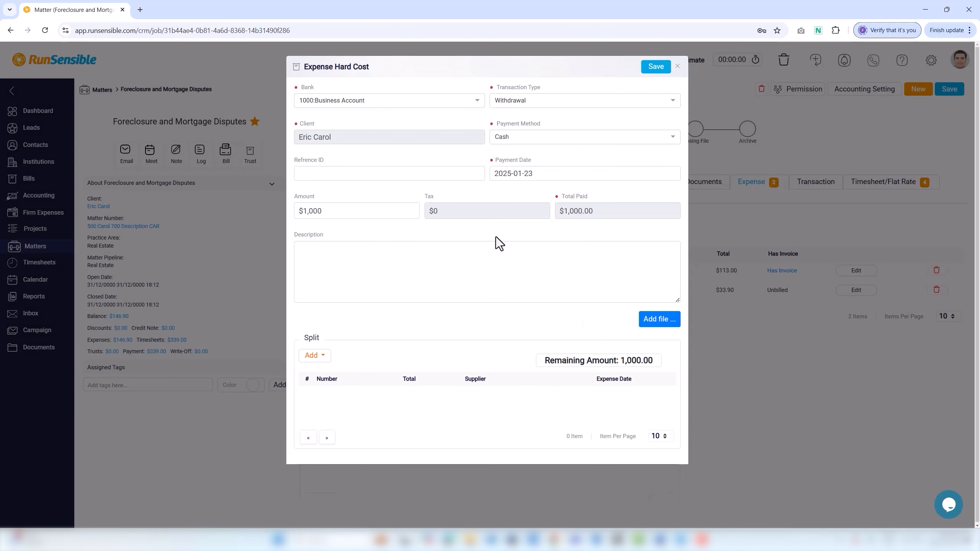
Add the existing Court expense to the hard expense's split and save the hard expense.
click(313, 356)
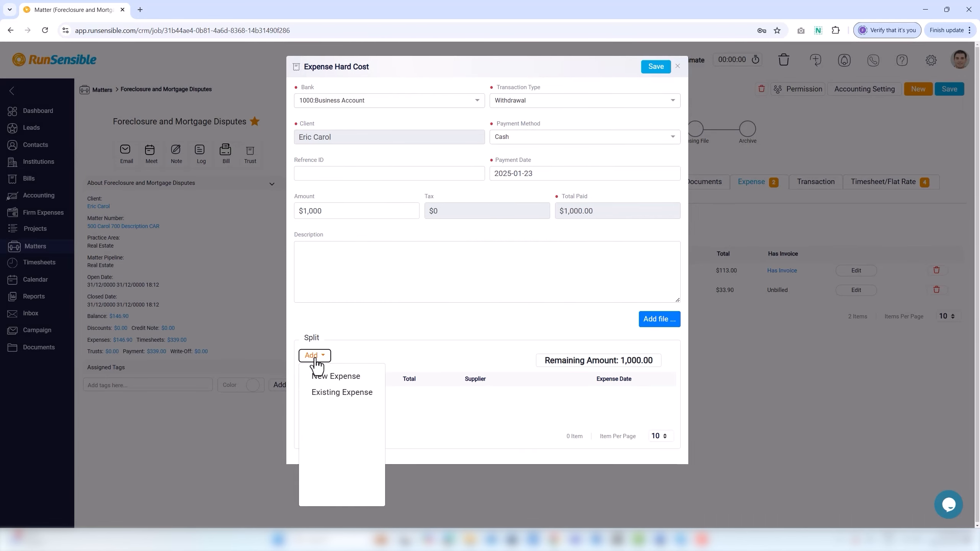
click(316, 392)
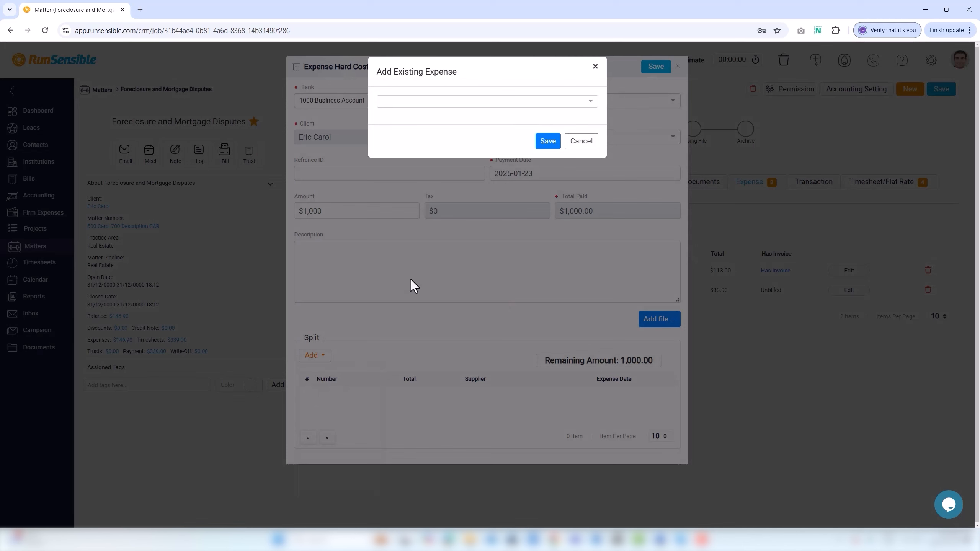
click(449, 99)
click(441, 116)
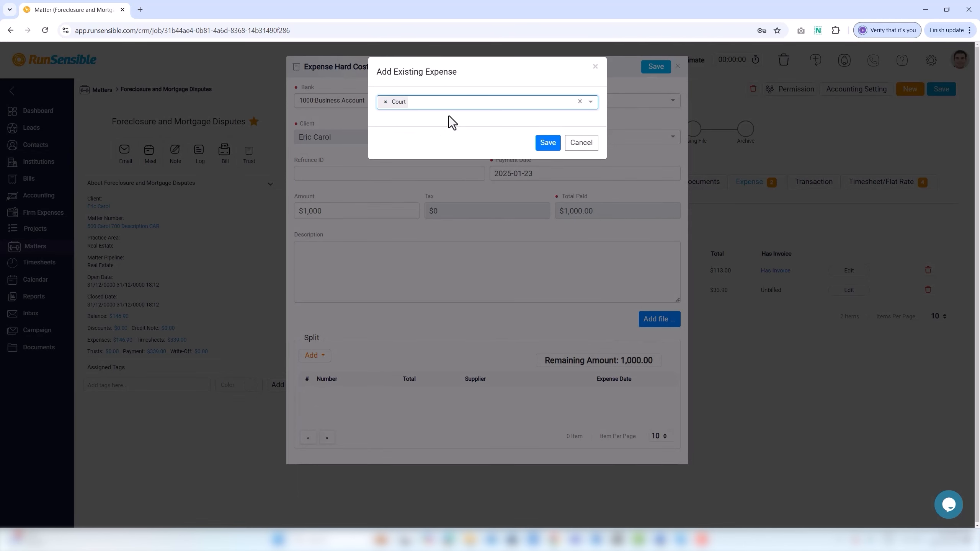
click(548, 143)
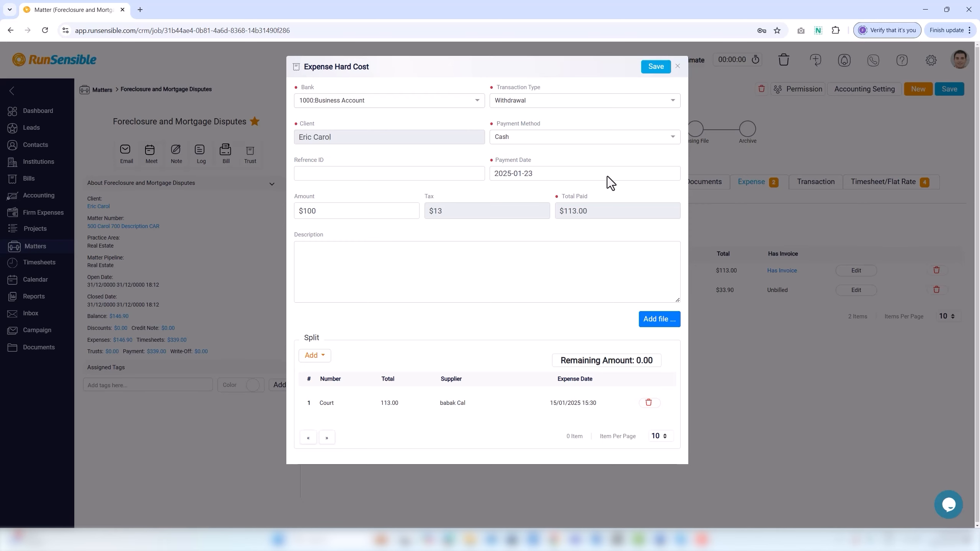
click(657, 68)
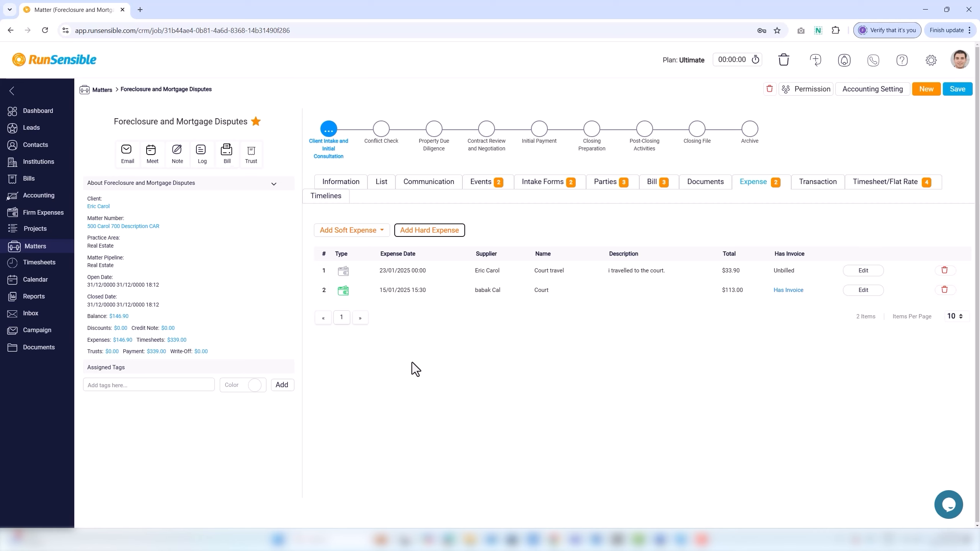
Review the matter's transactions and its timesheet and flat rate entries.
click(821, 193)
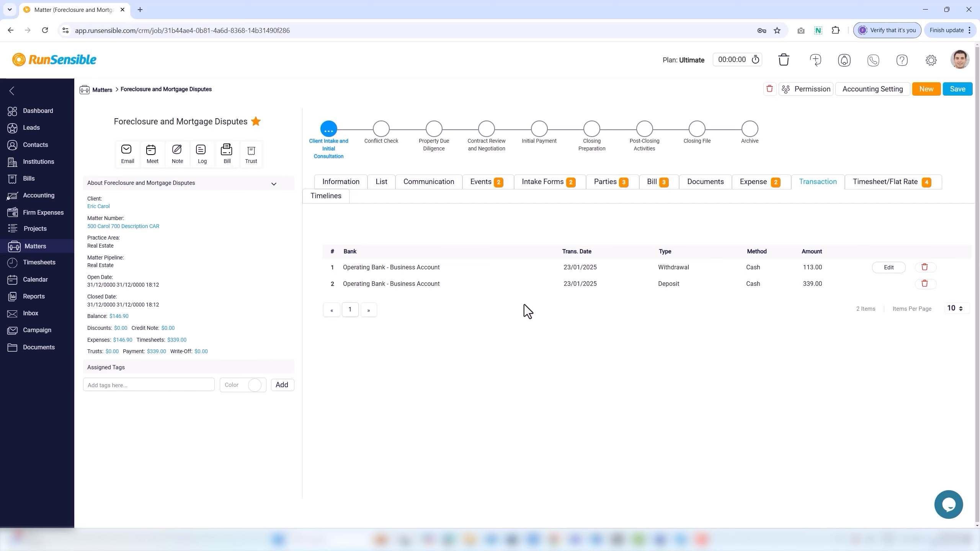
click(925, 184)
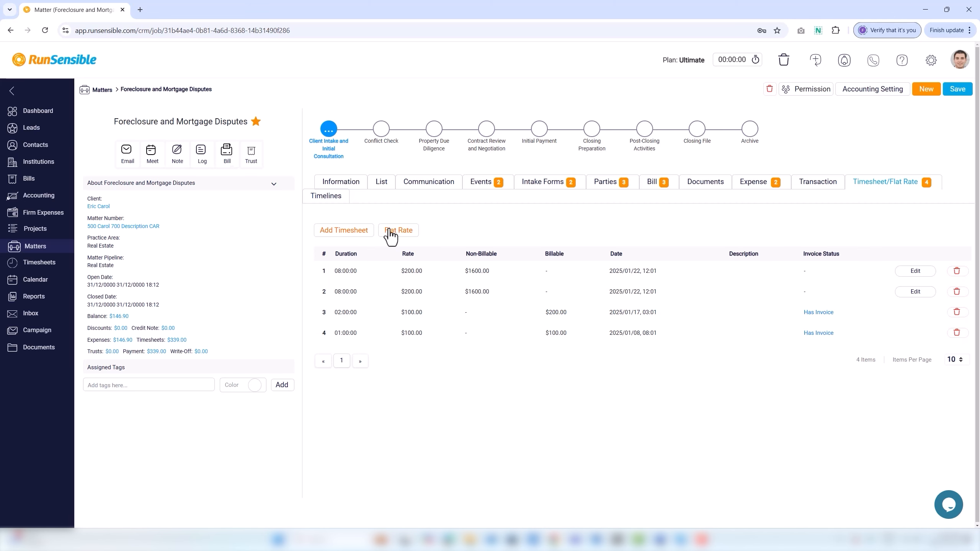
Start a timesheet for the matter with a 6-hour duration and a $200 hourly rate, and run its timer for about 3 seconds.
click(359, 233)
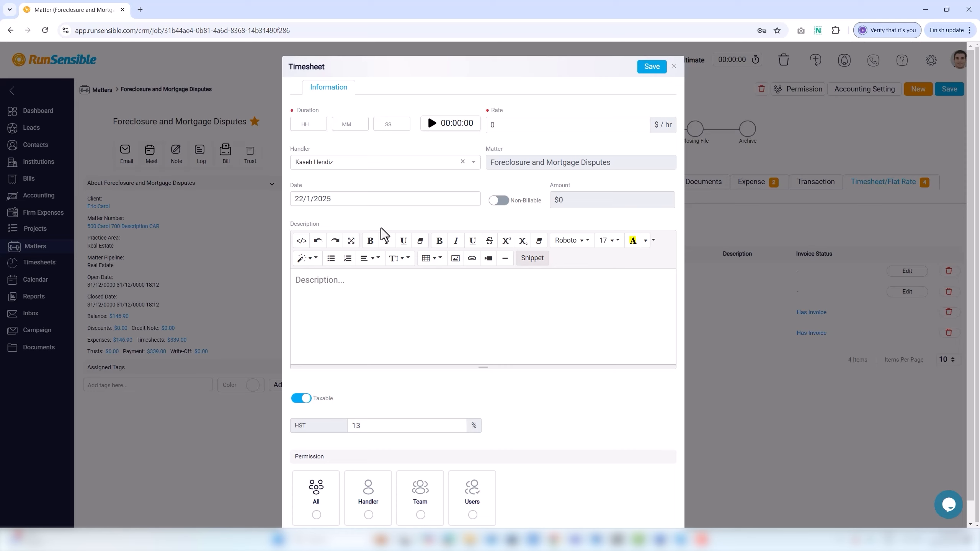
click(319, 127)
text(4)
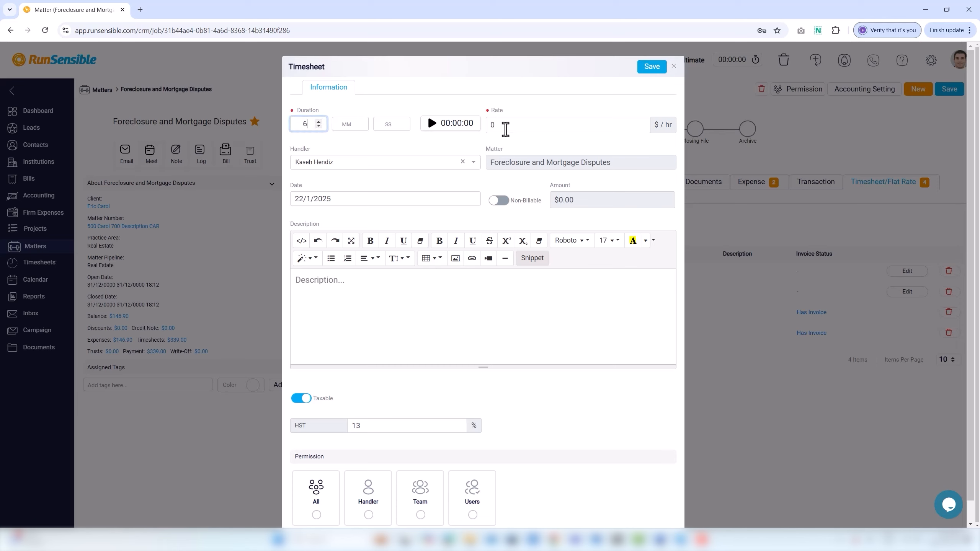
click(505, 128)
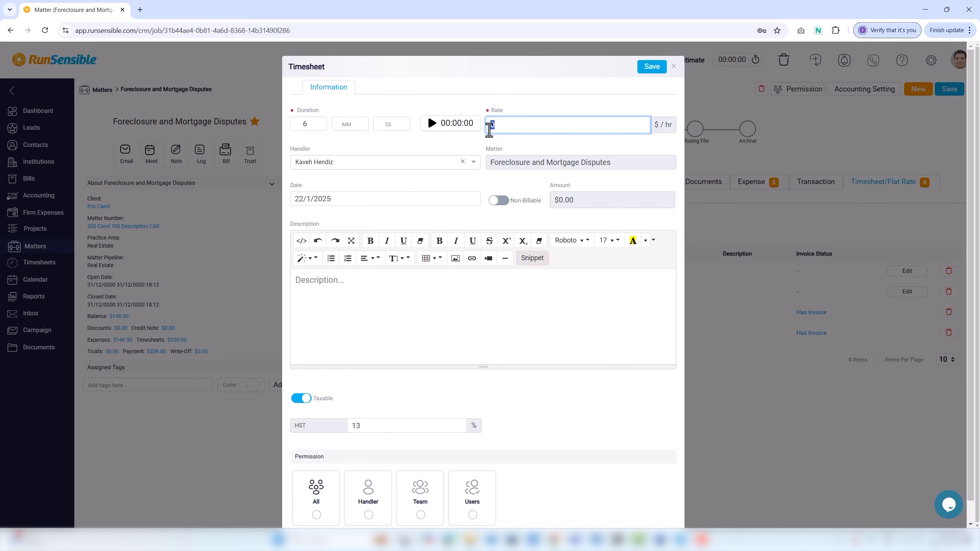
key(BackSpace)
text(200)
click(435, 129)
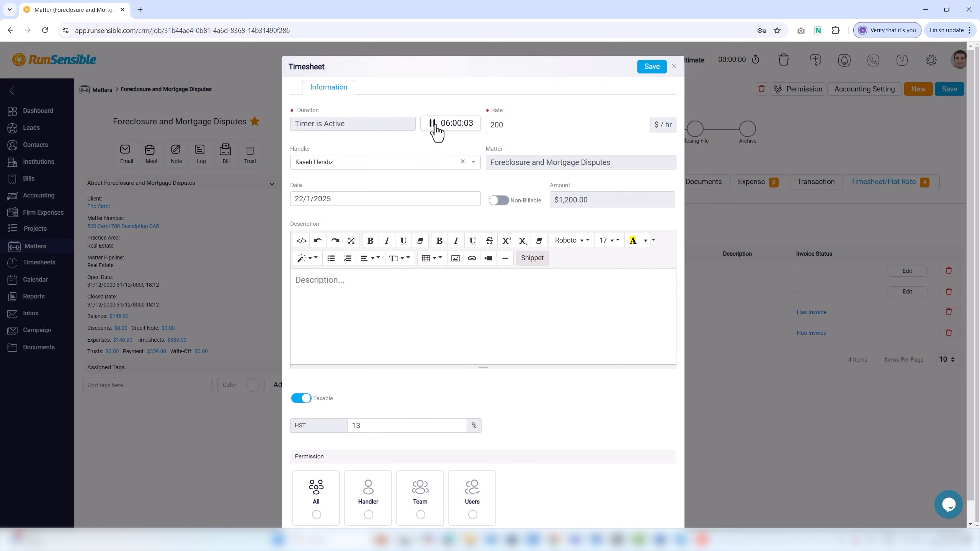
click(435, 130)
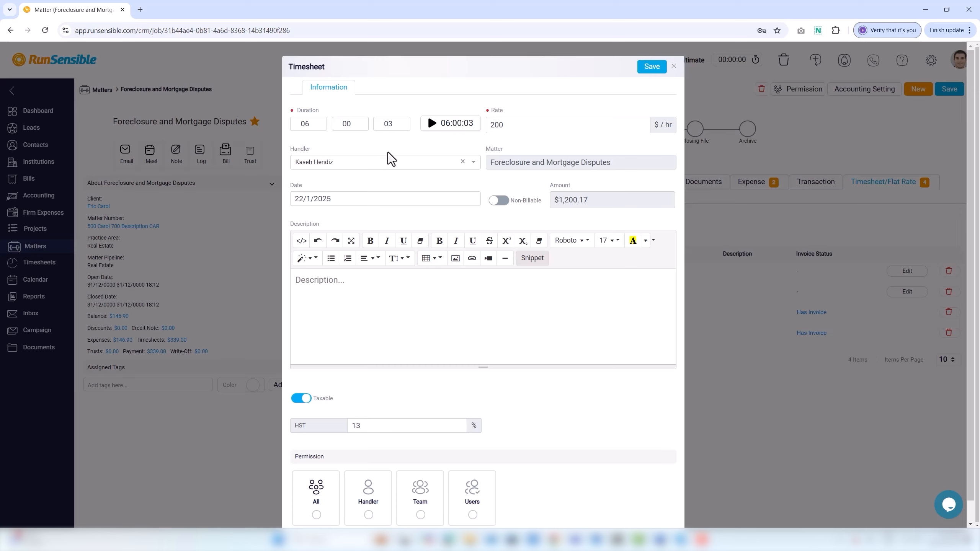
Select the timesheet's handler, set its date to 24/1/2025, and mark it as non-billable.
click(387, 168)
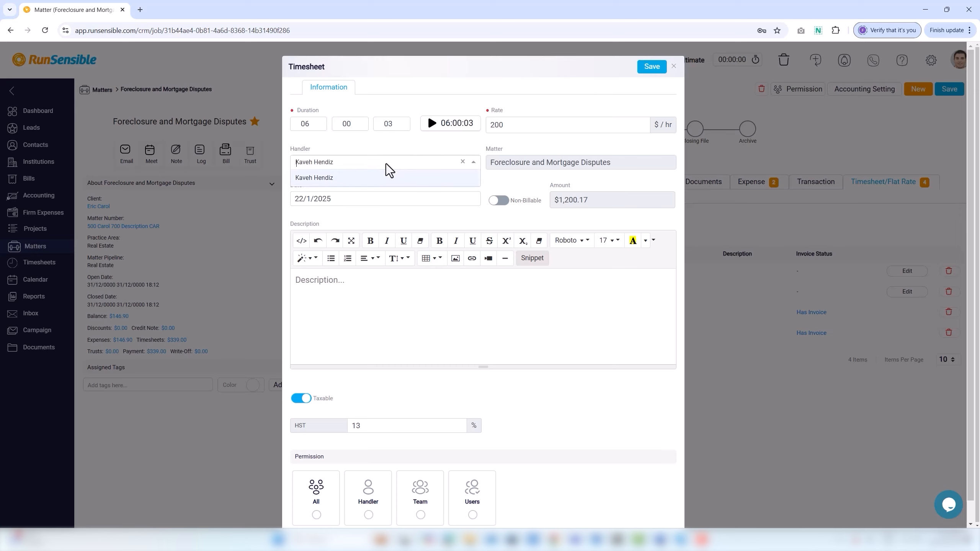
click(380, 178)
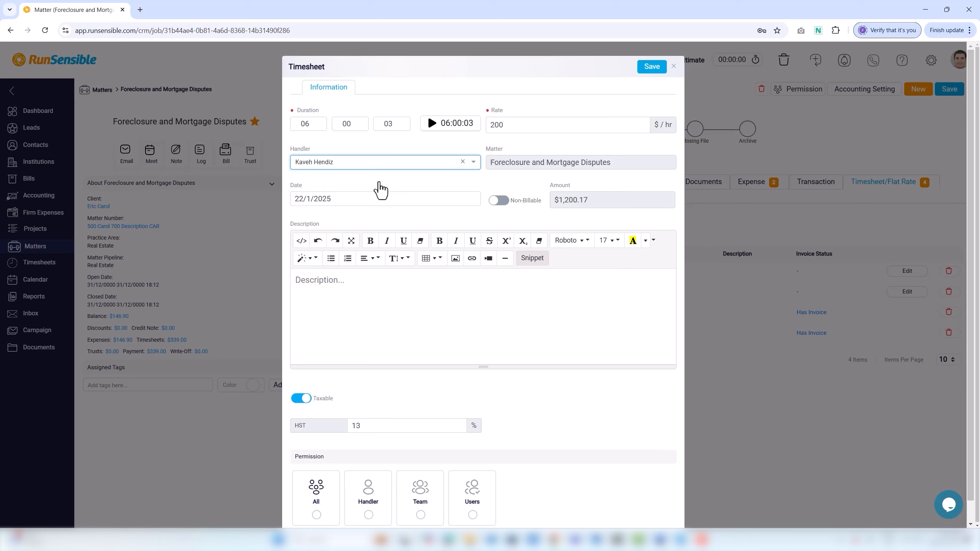
click(384, 201)
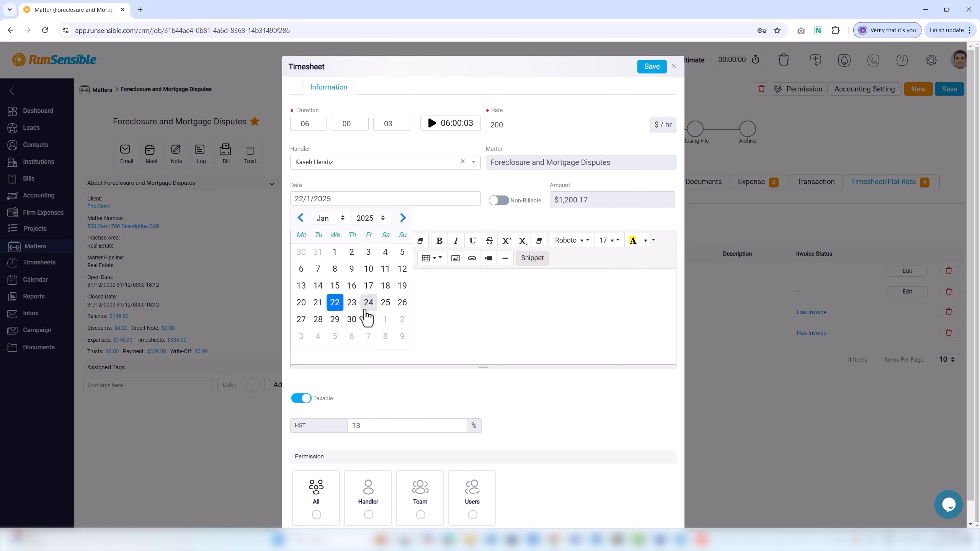
click(368, 304)
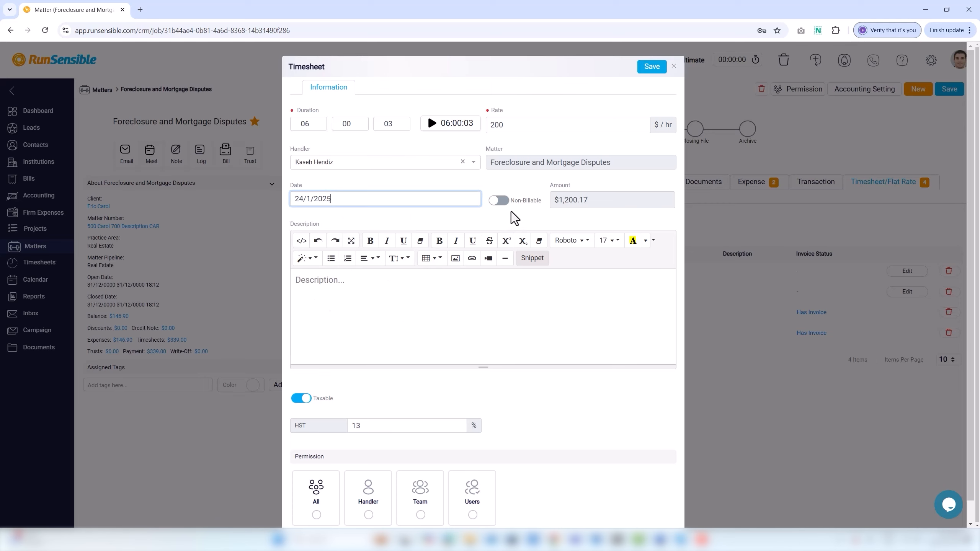
click(502, 202)
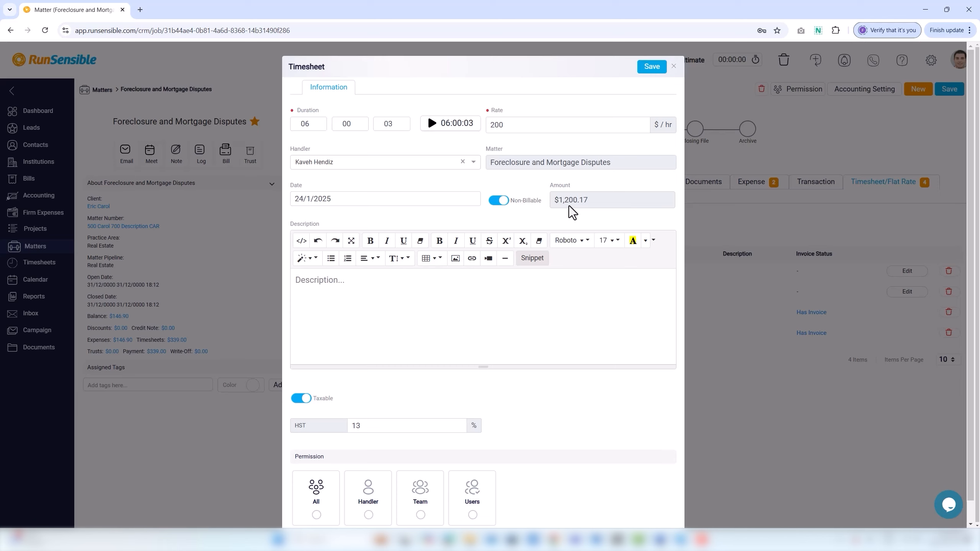
Make the timesheet non-taxable, set its permission to All, and save it.
click(476, 295)
click(300, 402)
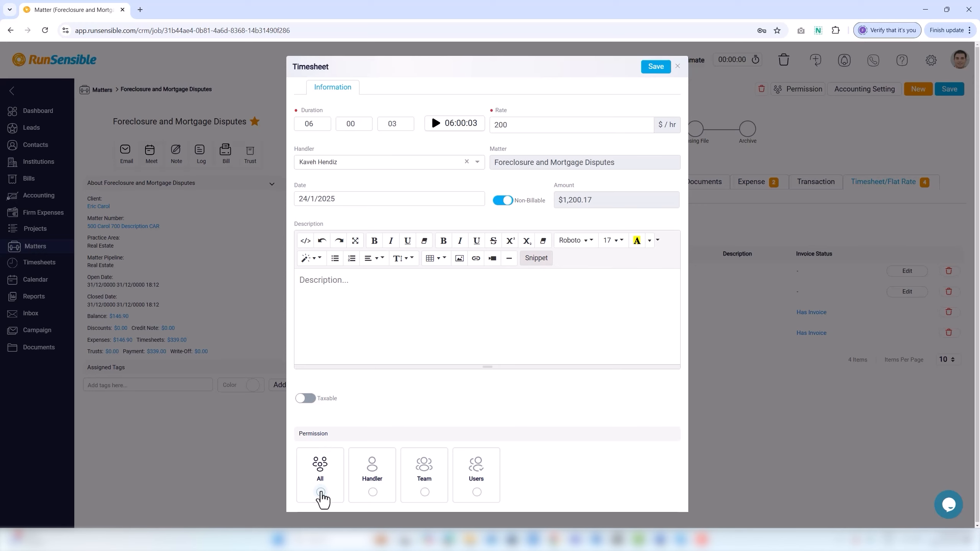
click(320, 493)
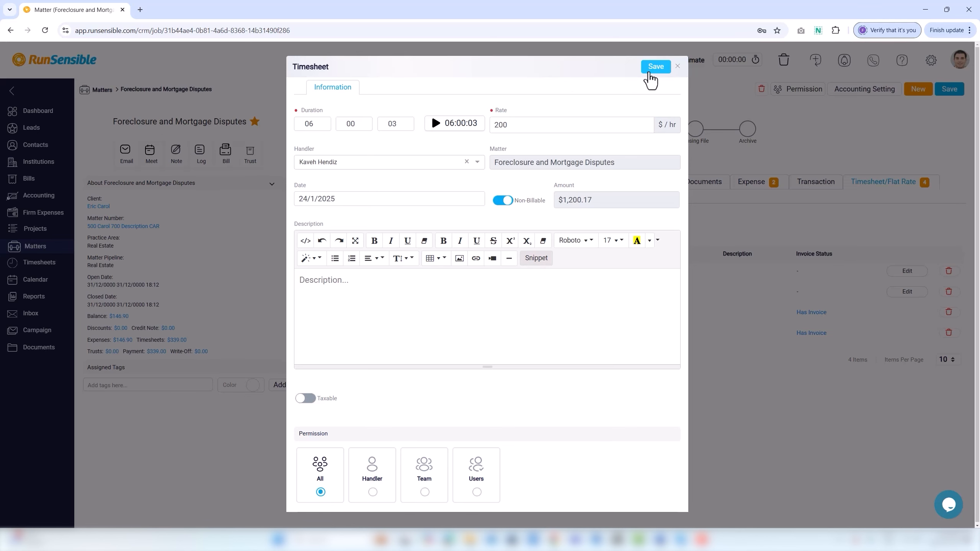
click(650, 72)
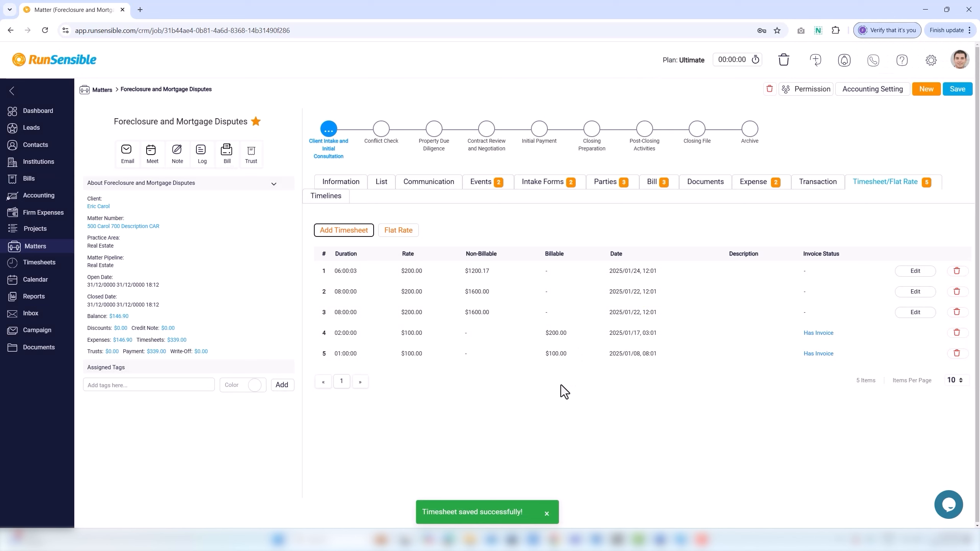
Start a flat rate entry for the matter with a $2,000 amount, select its handler, and mark it as non-billable.
click(405, 234)
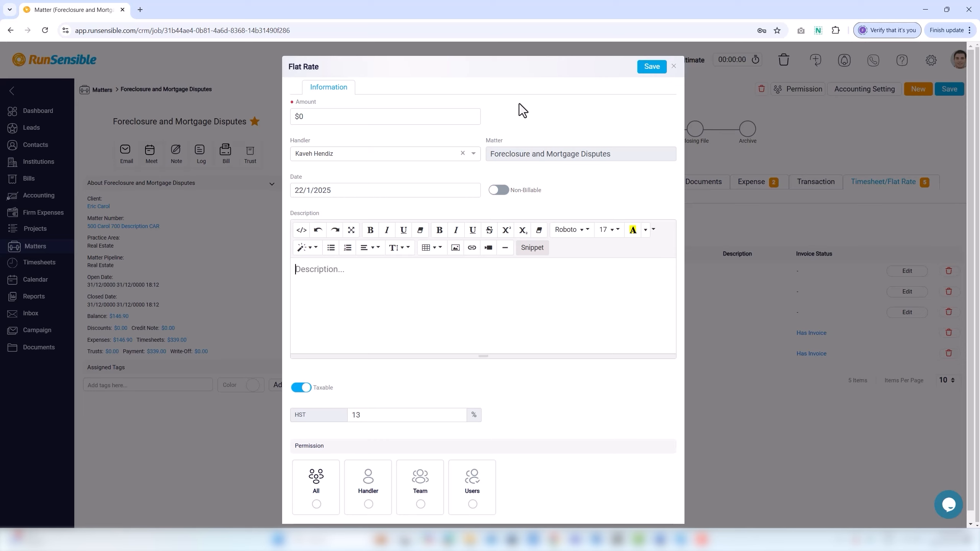
click(392, 124)
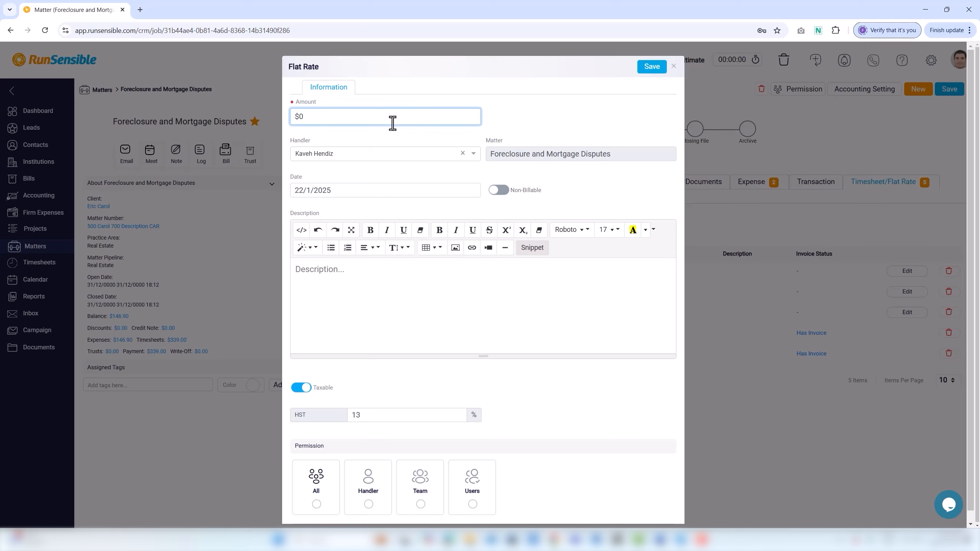
text(2000)
click(411, 160)
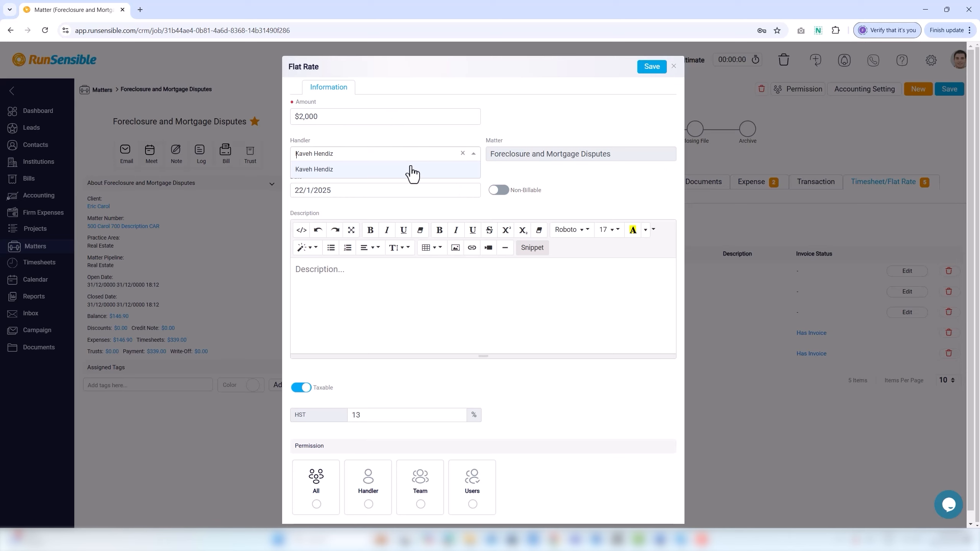
click(411, 170)
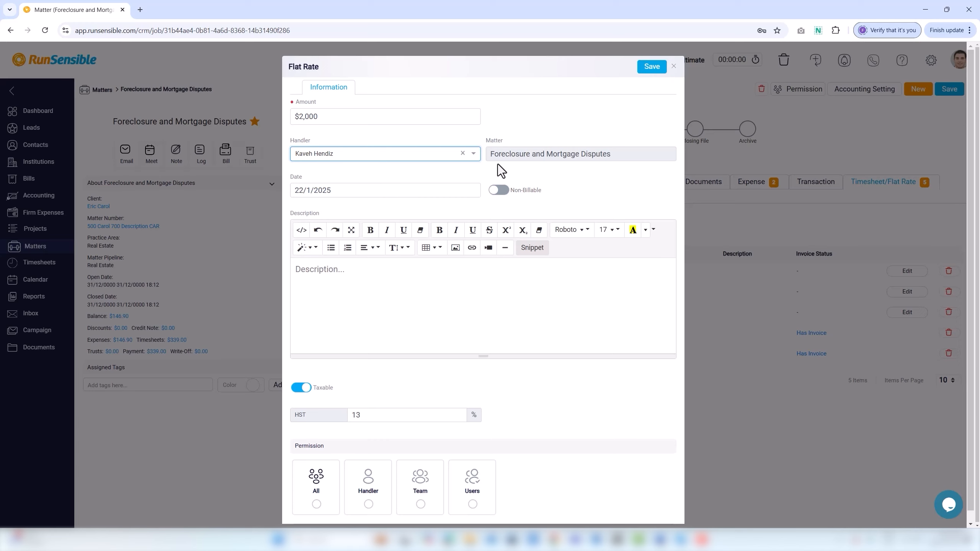
click(442, 190)
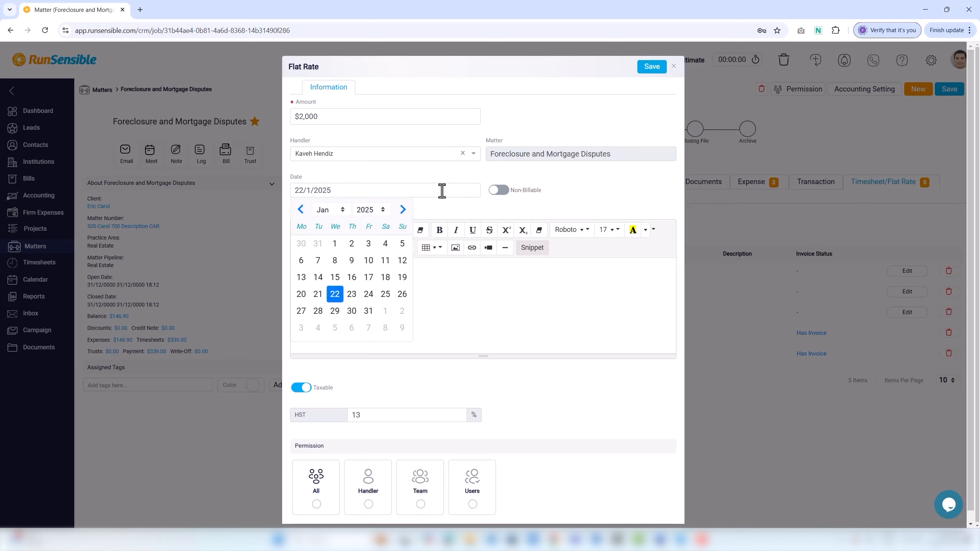
click(500, 190)
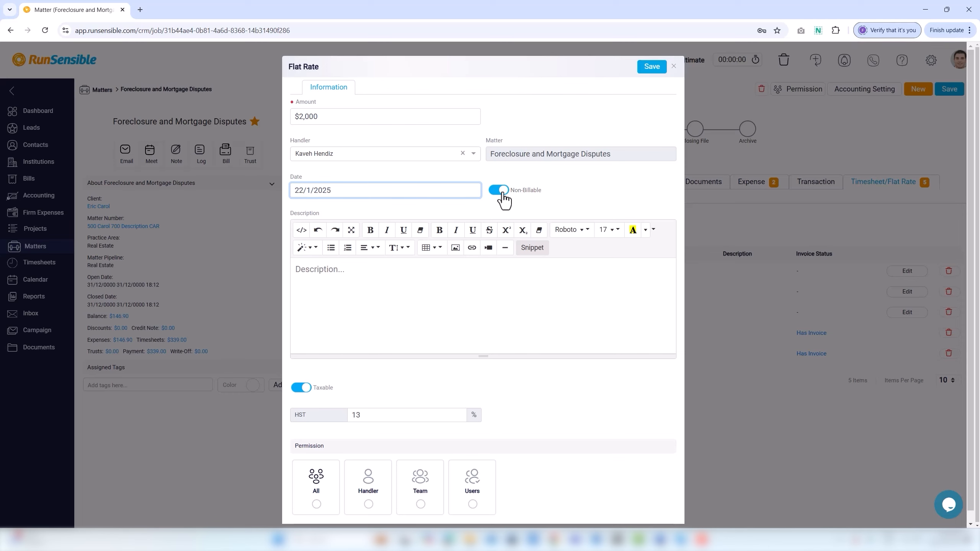
Enter the flat rate description "This flat rate is fixed and no discount will be applied.".
click(391, 277)
text(This flat )
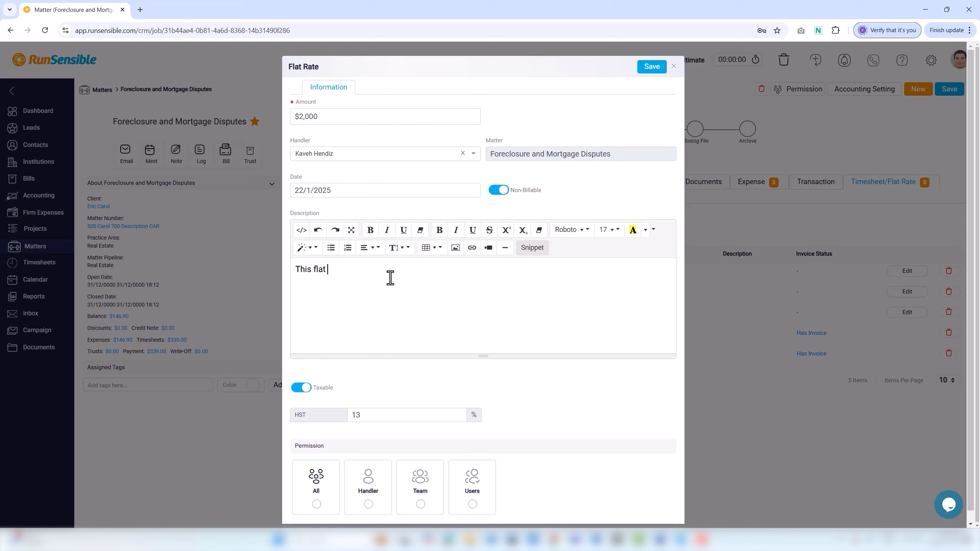
text(rate is fixed and no discount will be applied.)
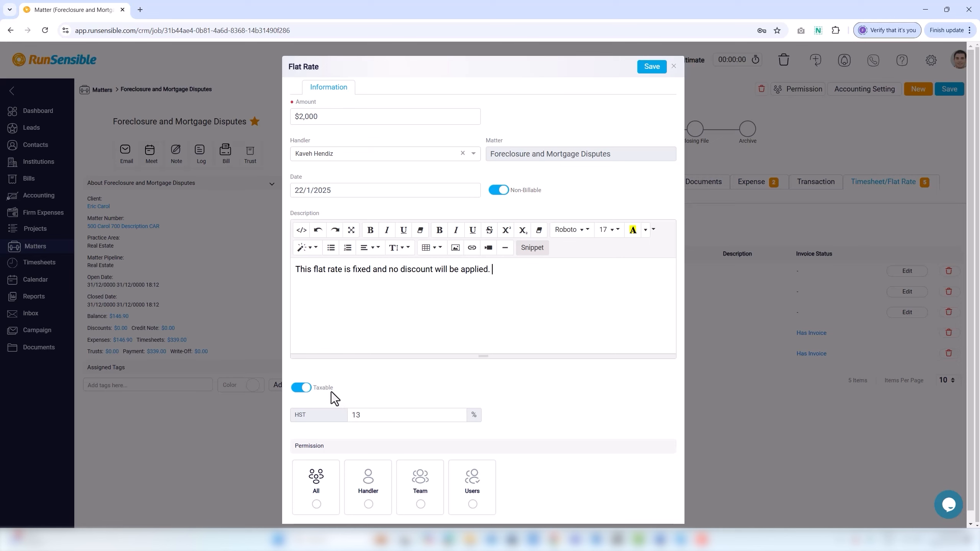
Switch the flat rate's taxable option off and back on, set its permission to Handler, and save it.
click(300, 390)
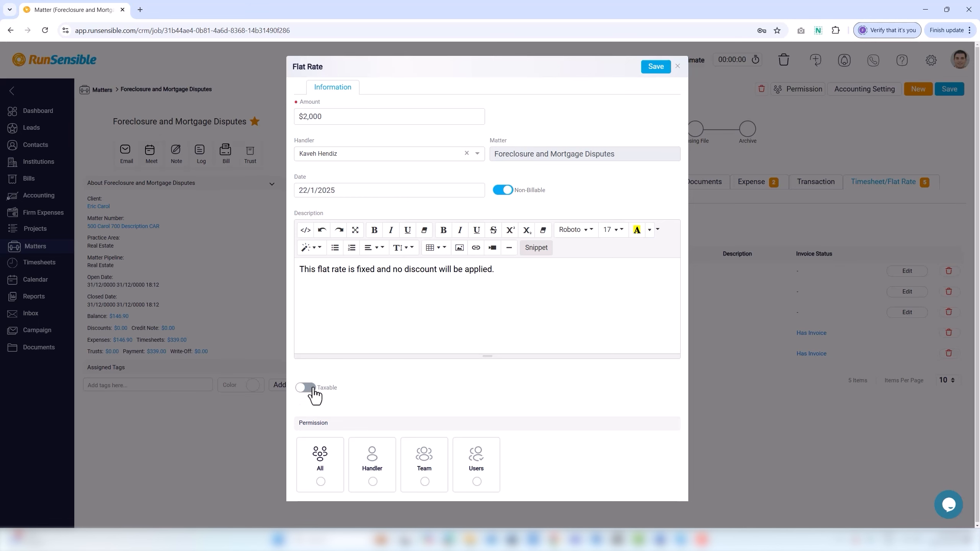
click(311, 390)
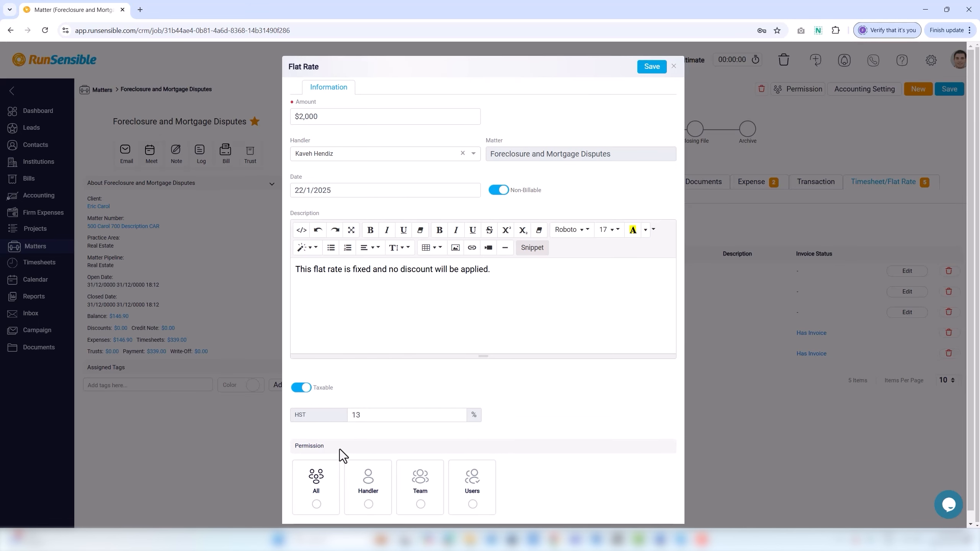
click(368, 505)
click(645, 66)
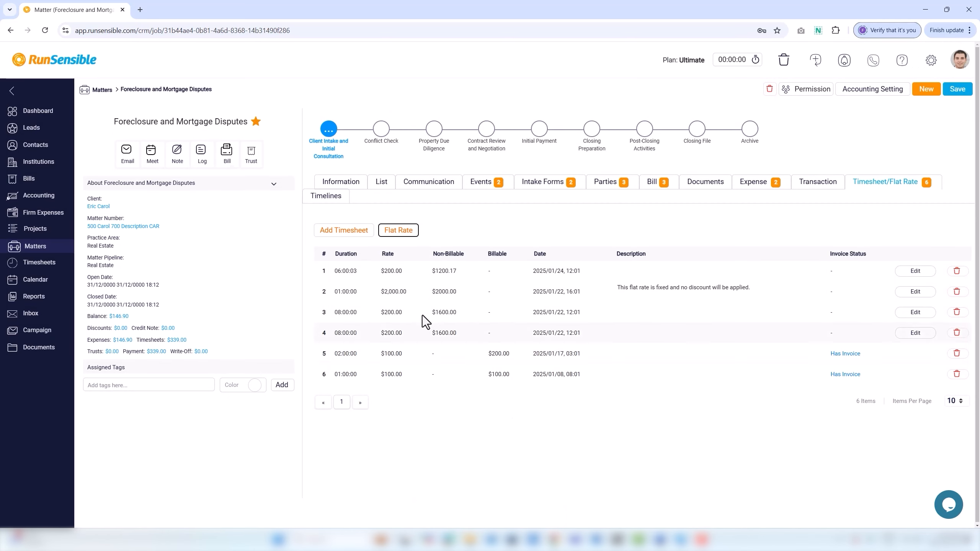
Review the matter's timeline and view the new matter form without creating a matter.
click(326, 198)
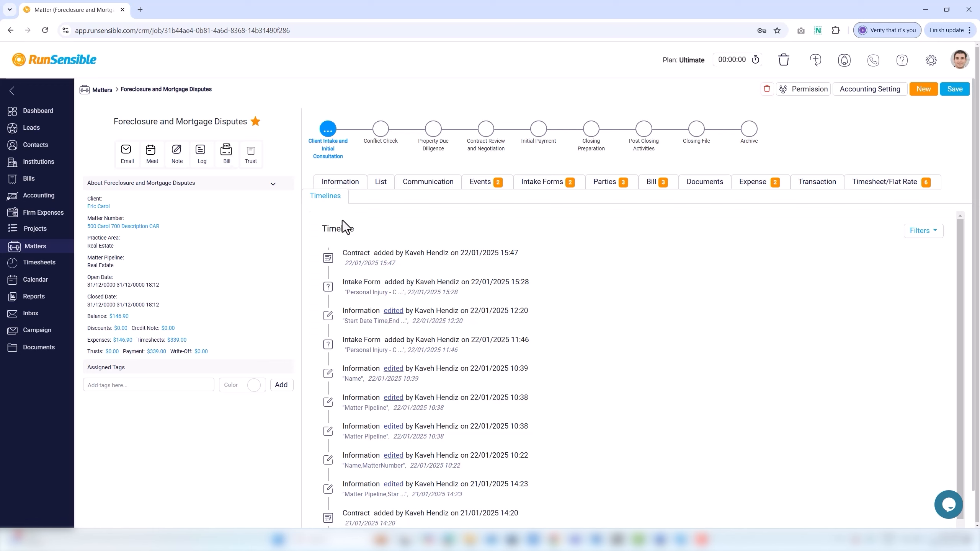
click(927, 92)
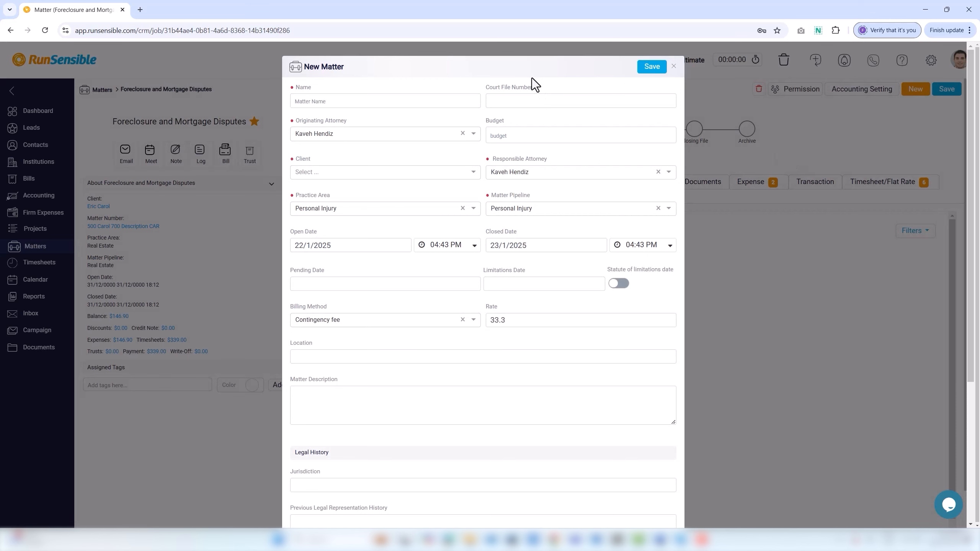
click(673, 68)
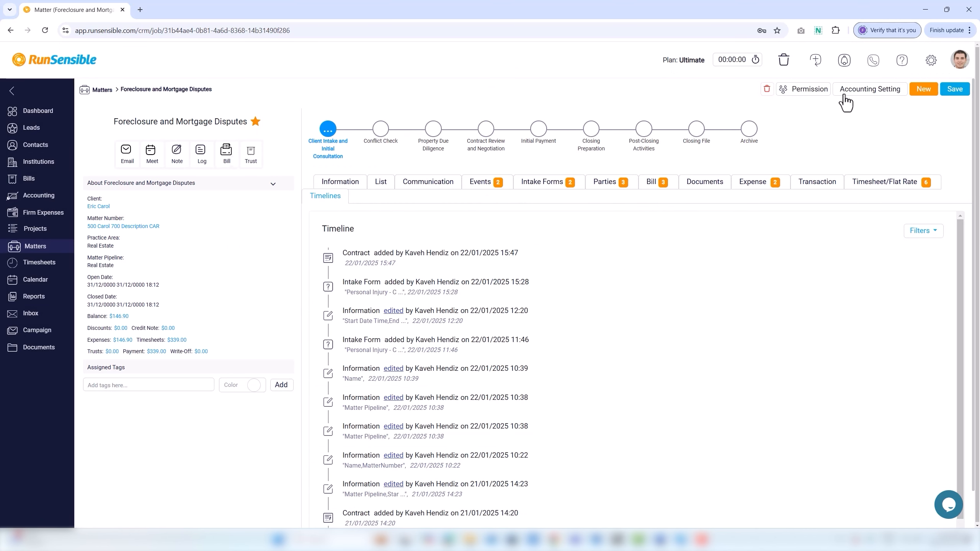
Save the matter's accounting settings with Use Firm Default for legal fee income and Use Bank Default for trust transactions.
click(844, 97)
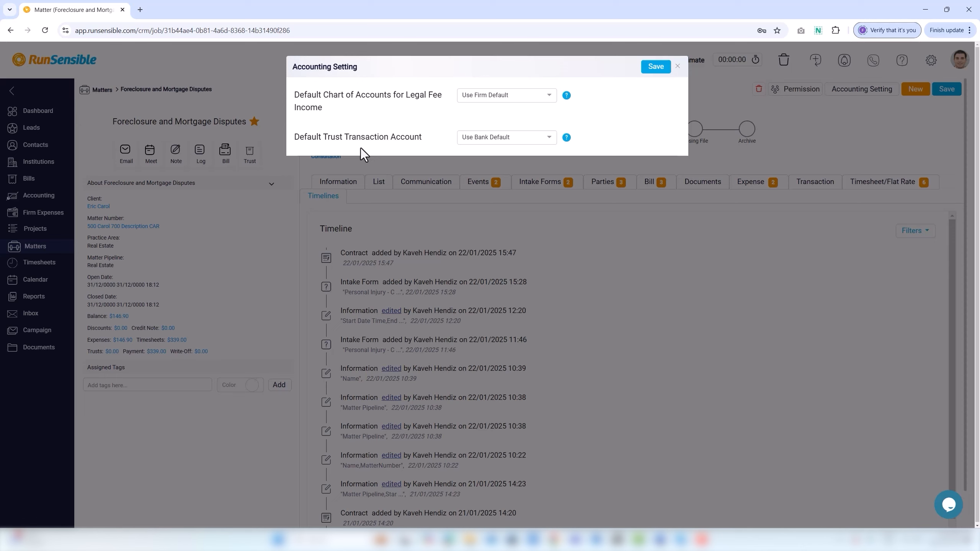
click(550, 98)
click(550, 100)
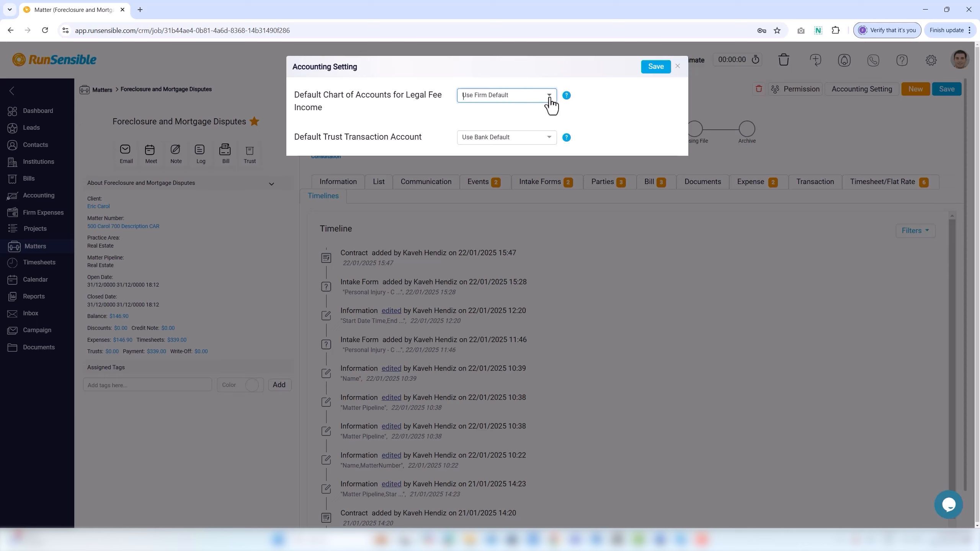
click(655, 73)
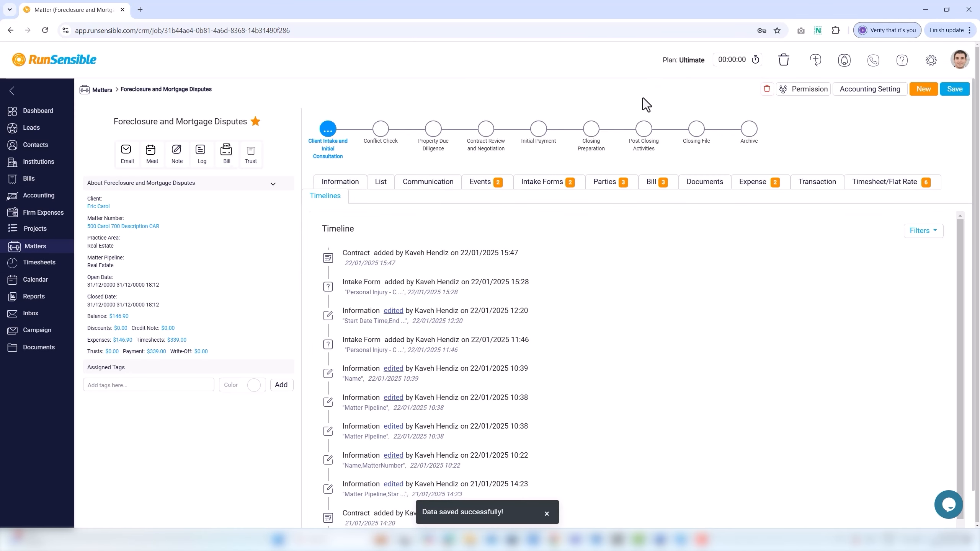
Set the matter's permission to Handler and save it.
click(800, 93)
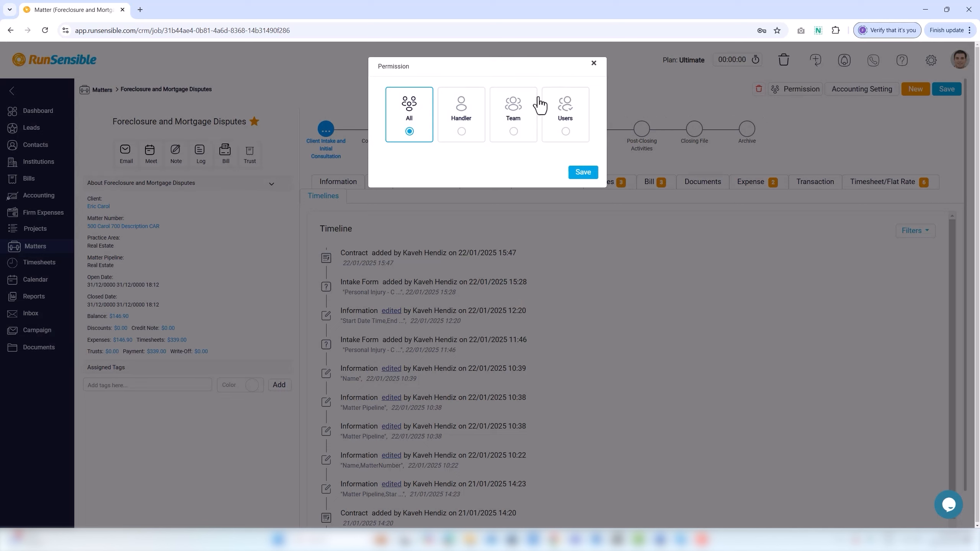
click(462, 132)
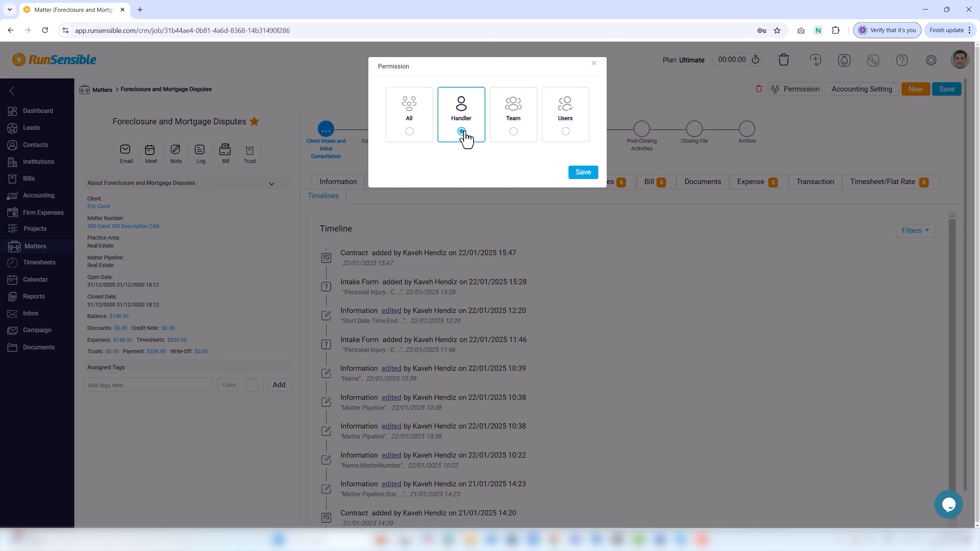
click(583, 173)
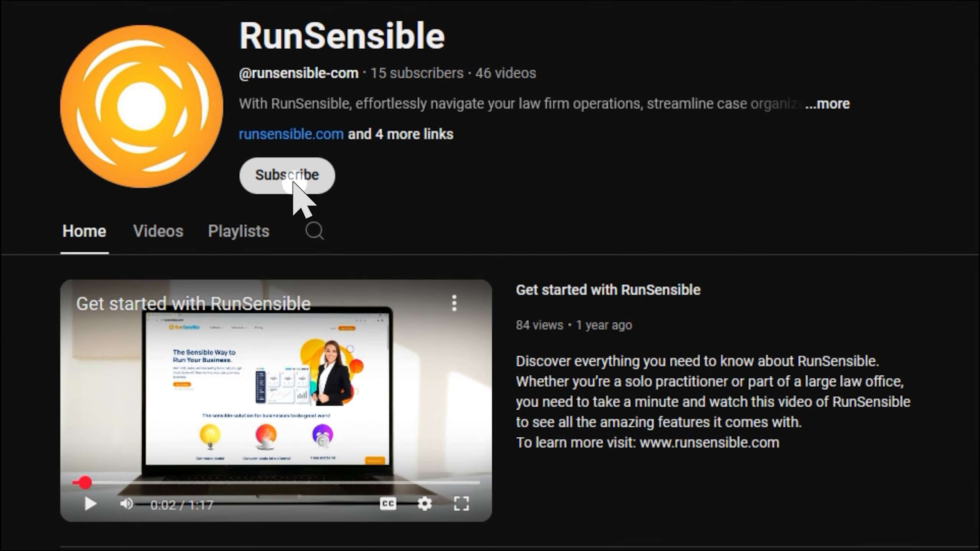
click(299, 201)
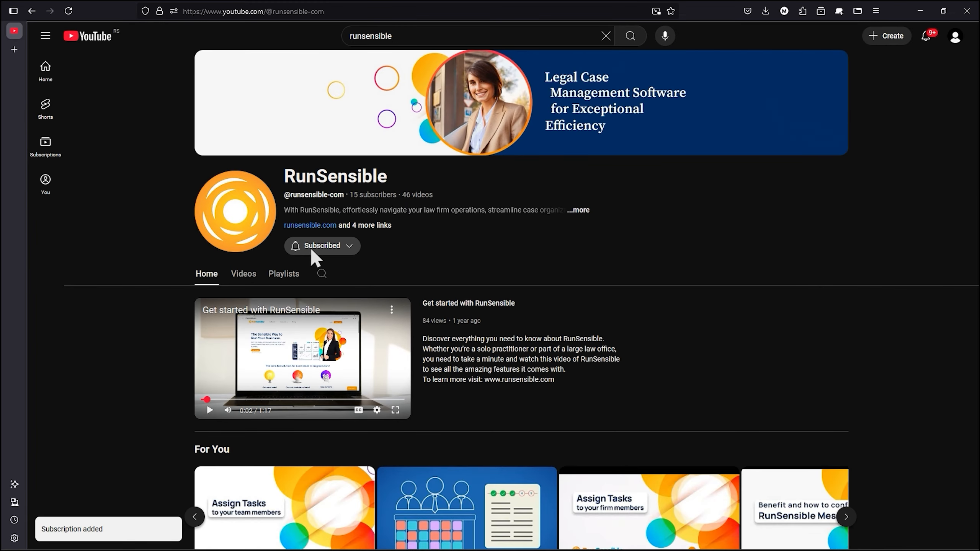